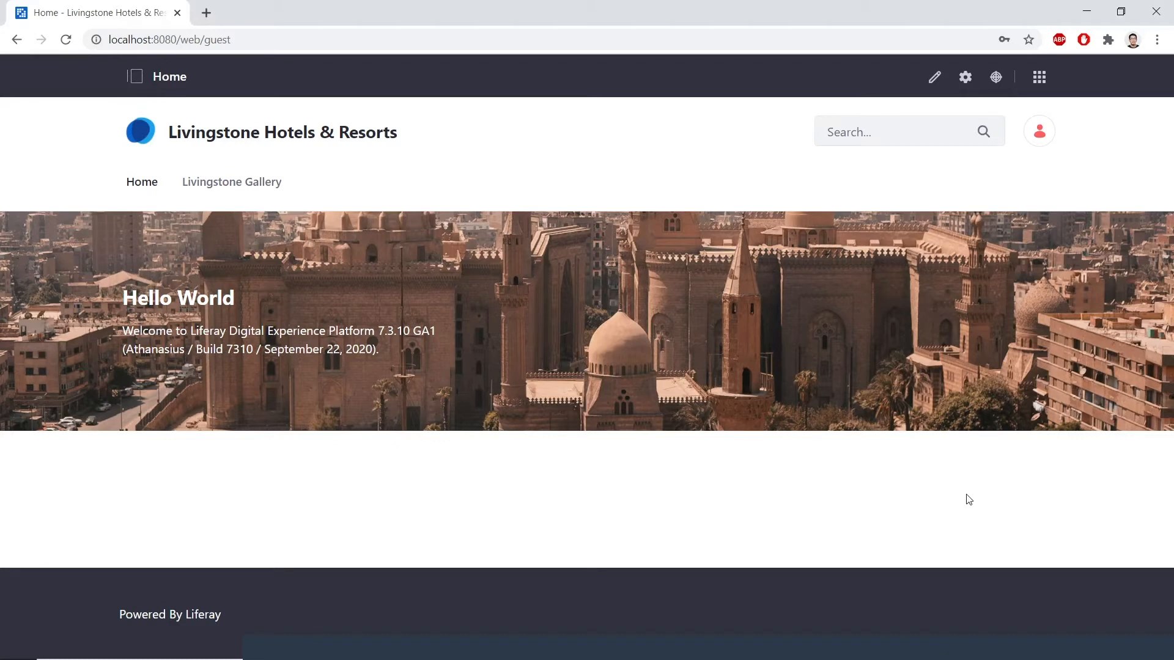
Step: Switch to the Livingstone Loop site and open its Categories administration
click(1039, 75)
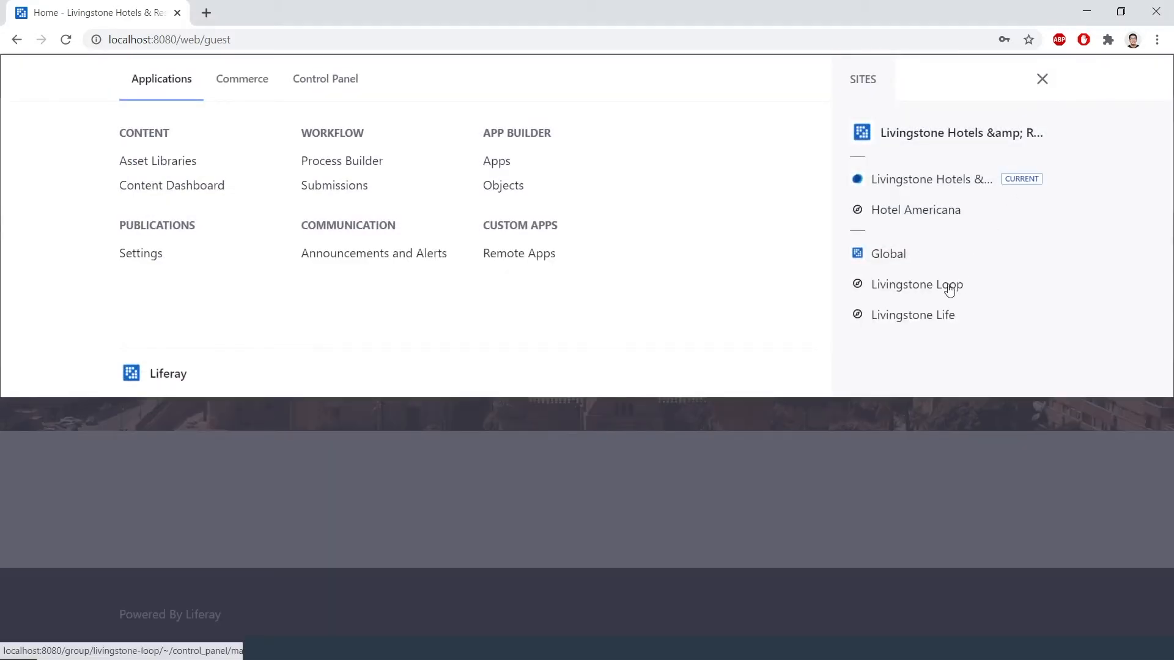
click(944, 286)
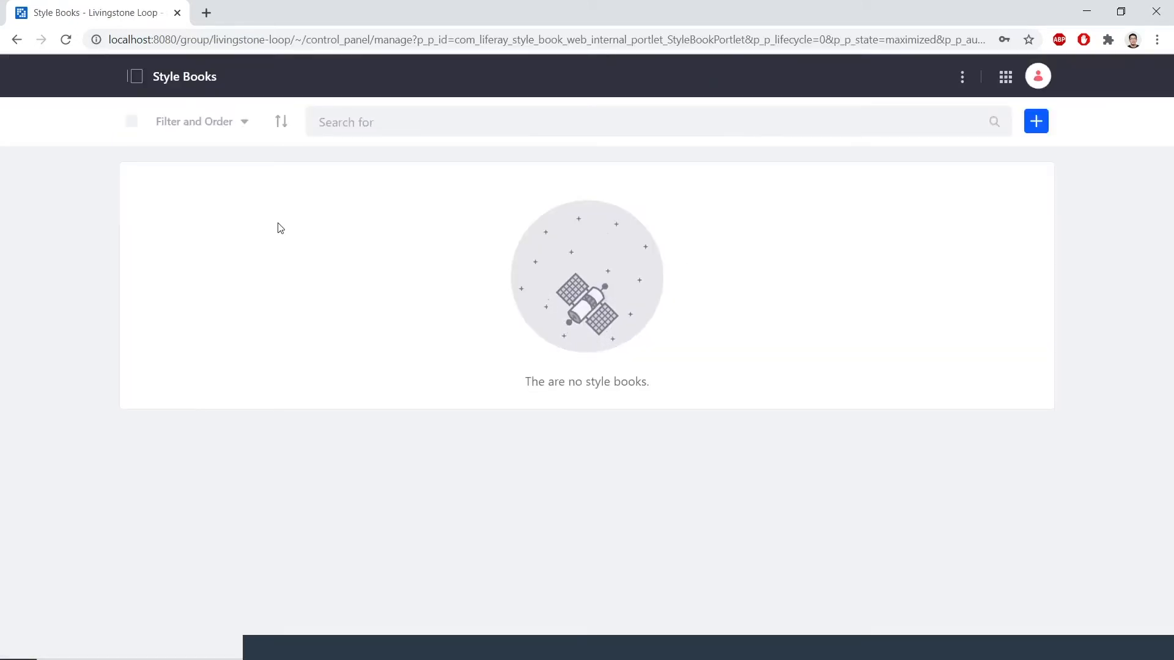
click(136, 78)
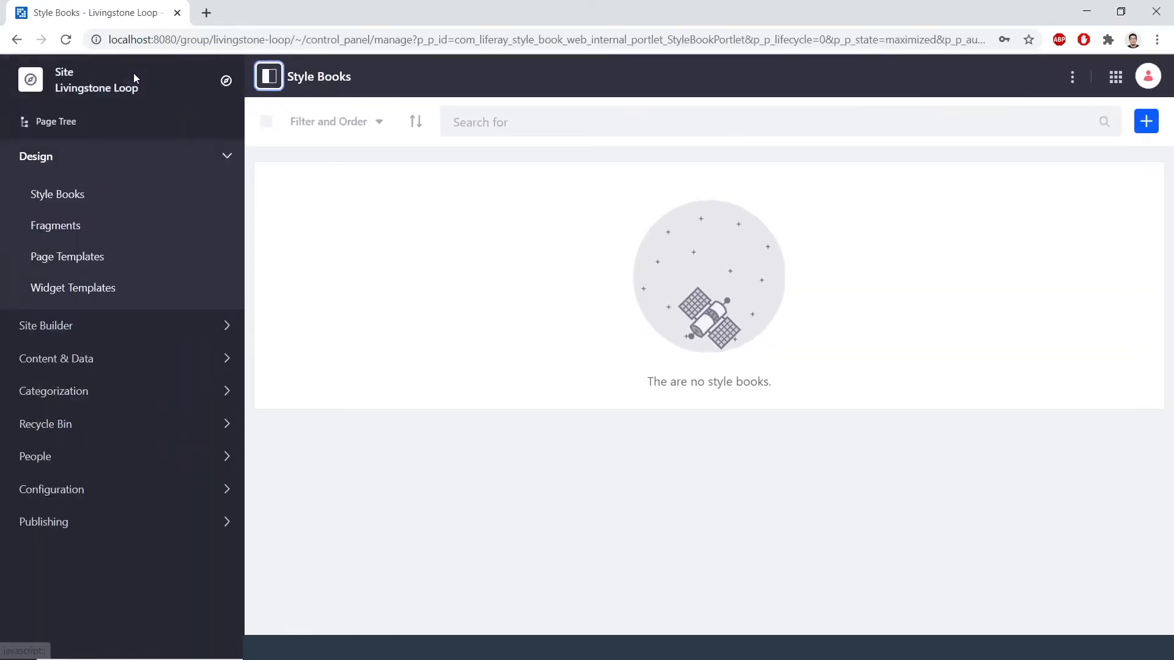
click(100, 392)
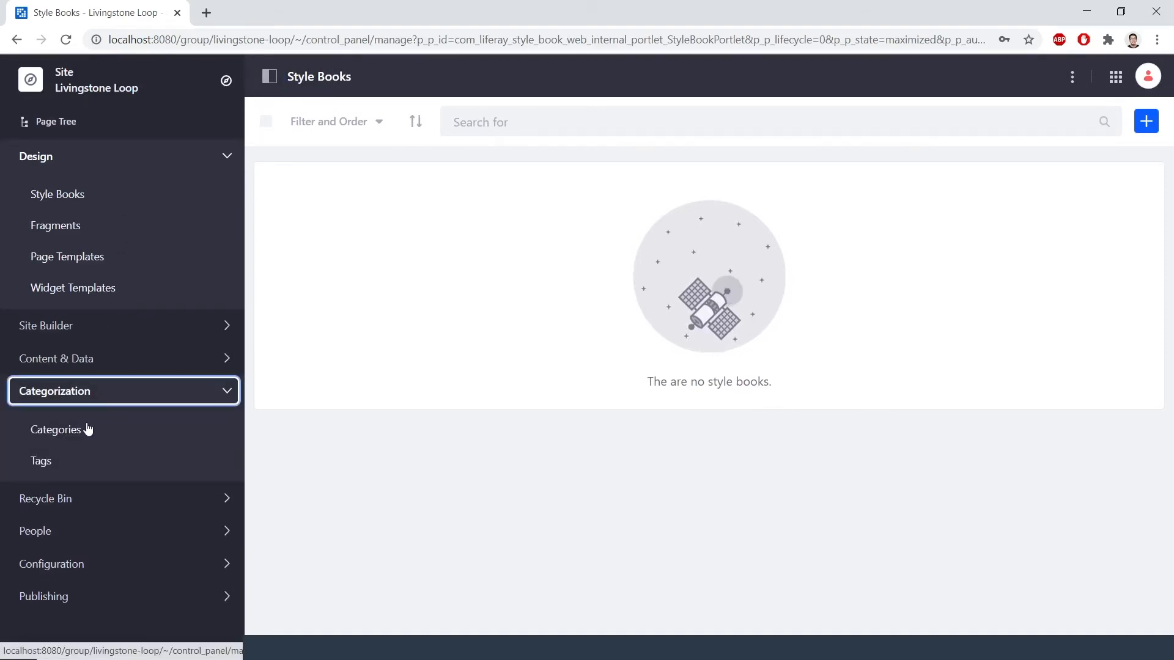
click(87, 428)
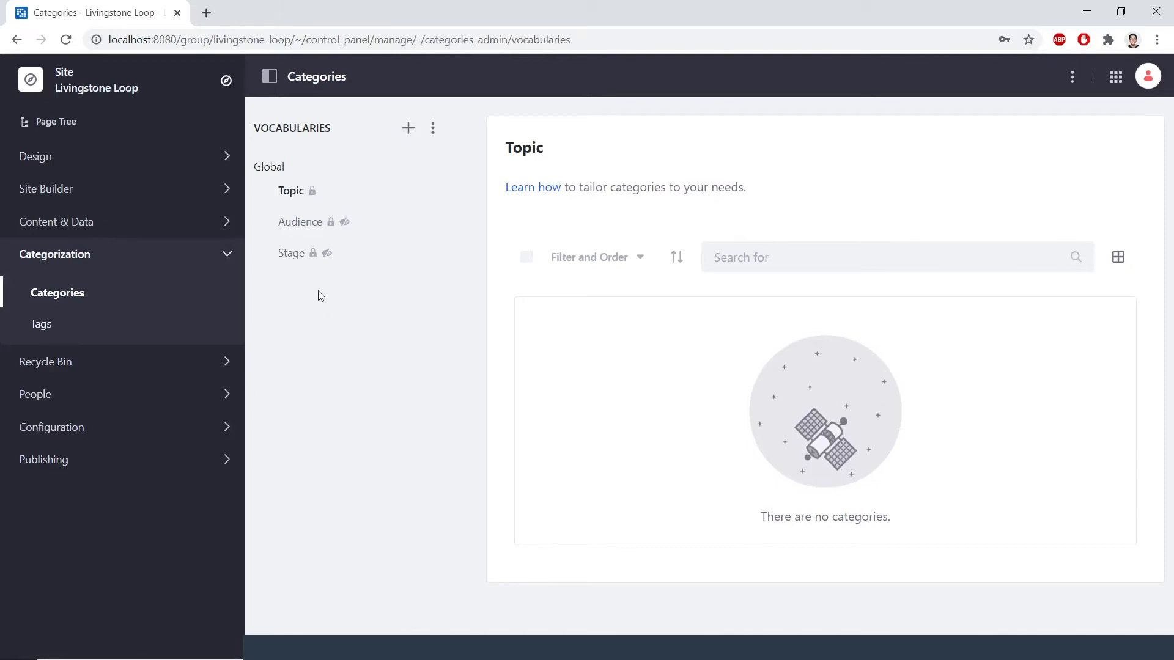
Step: Create a public vocabulary named Employee Documents with the description "The vocabulary for organizing all employee documents"
click(409, 129)
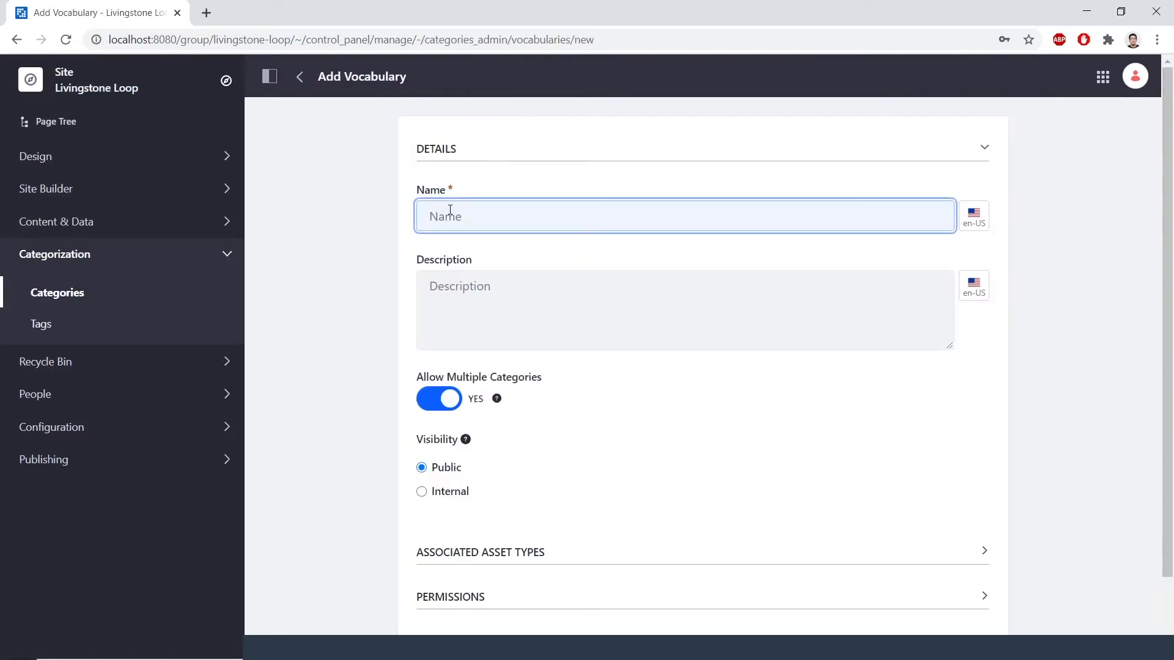
click(450, 210)
text(Empl)
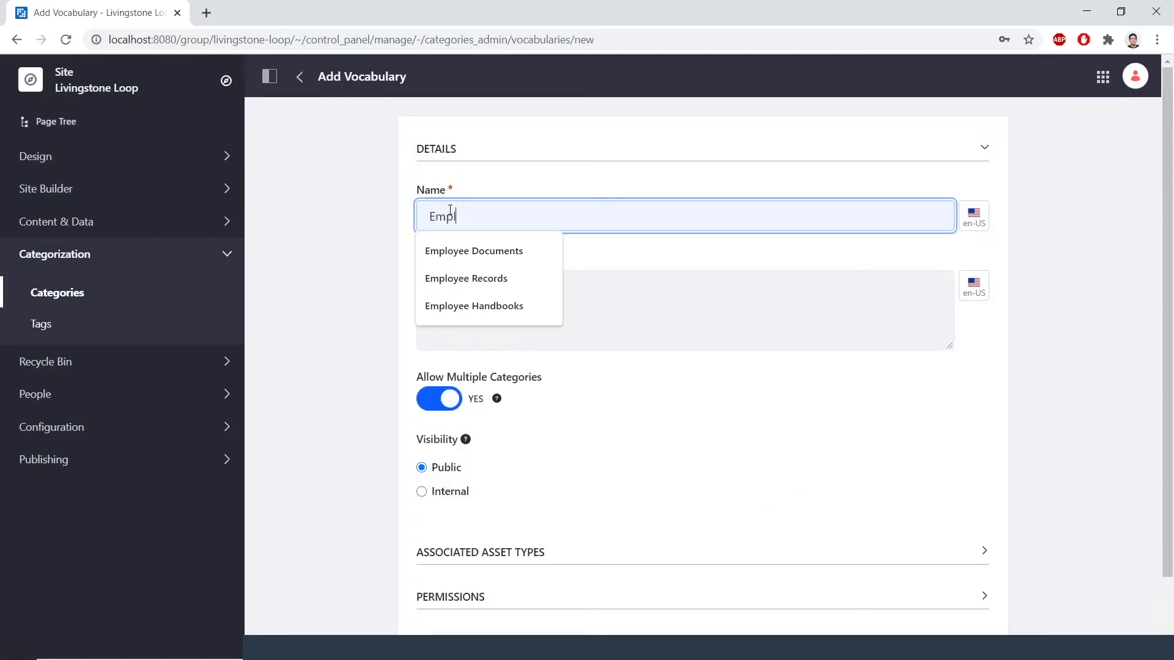
text(oyee Documents)
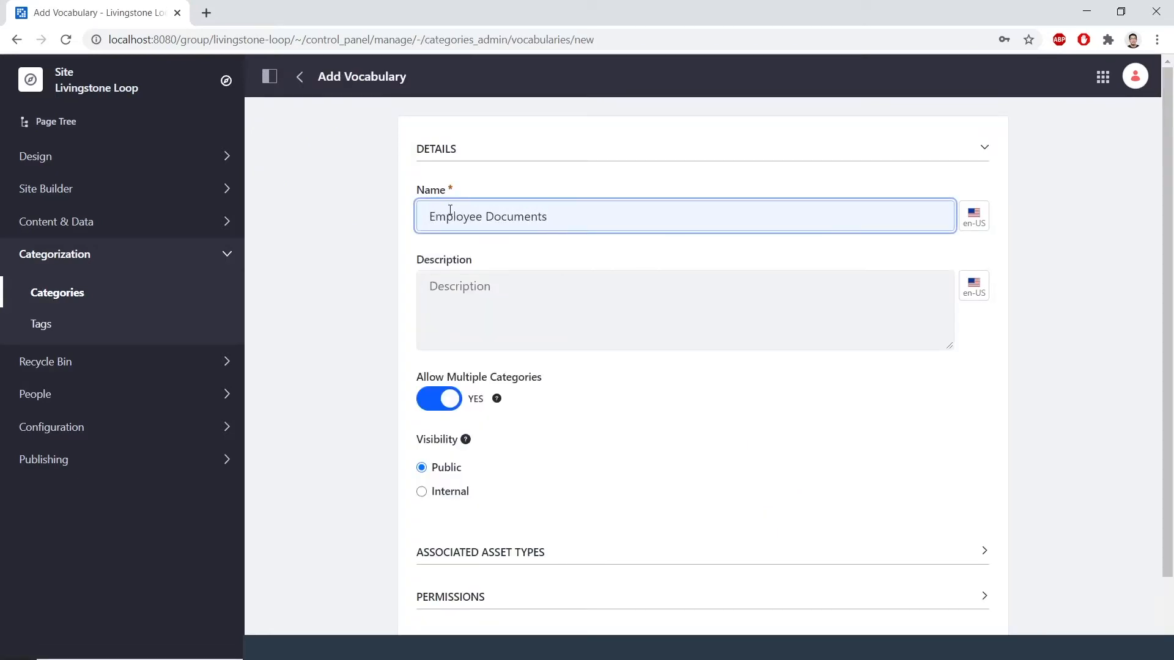
click(479, 278)
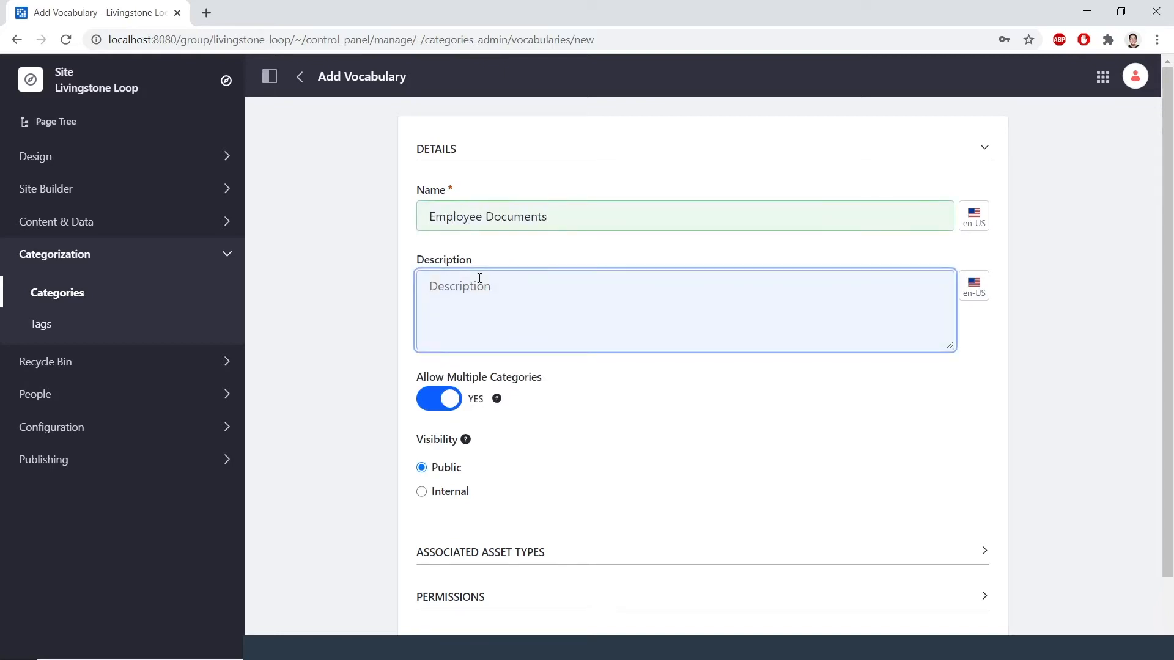
text(The vocabulary for organizing all employee documents)
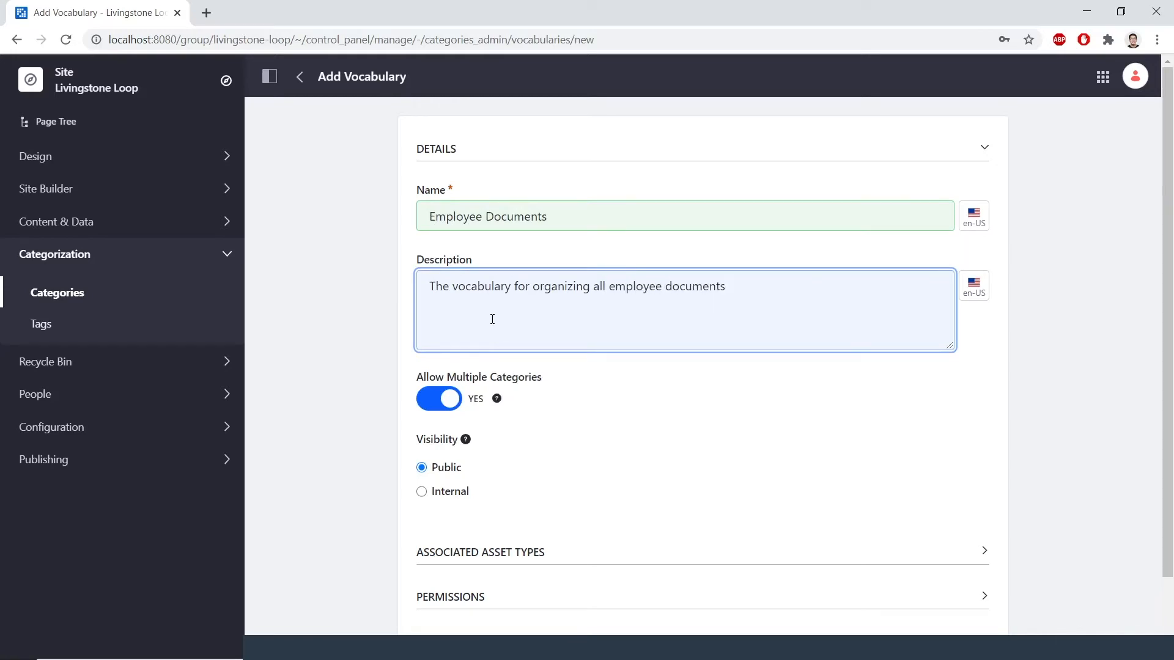
scroll(498, 366, down, 2)
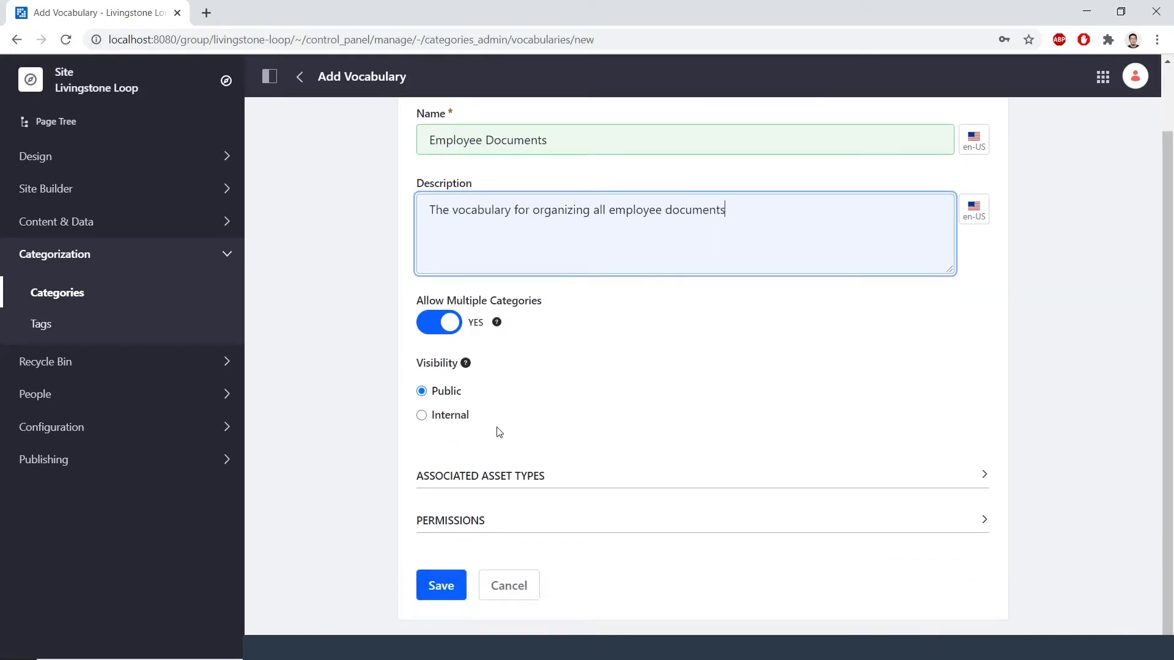
click(447, 579)
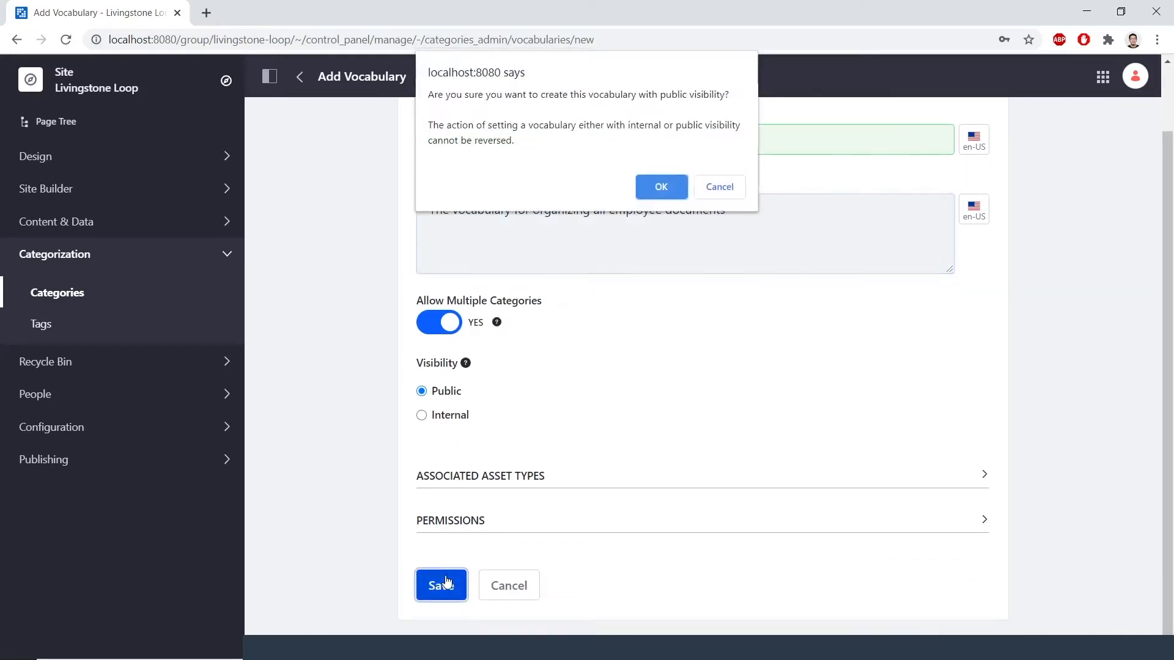
click(661, 187)
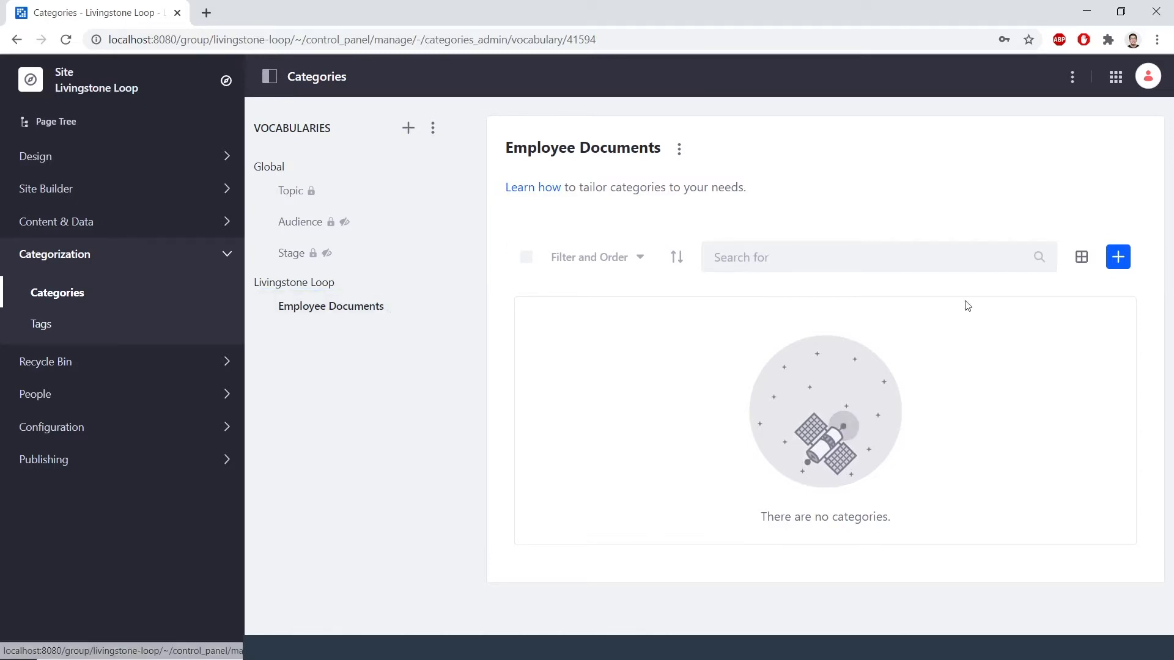
Step: Add a category named Employee Records to the Employee Documents vocabulary
click(1118, 257)
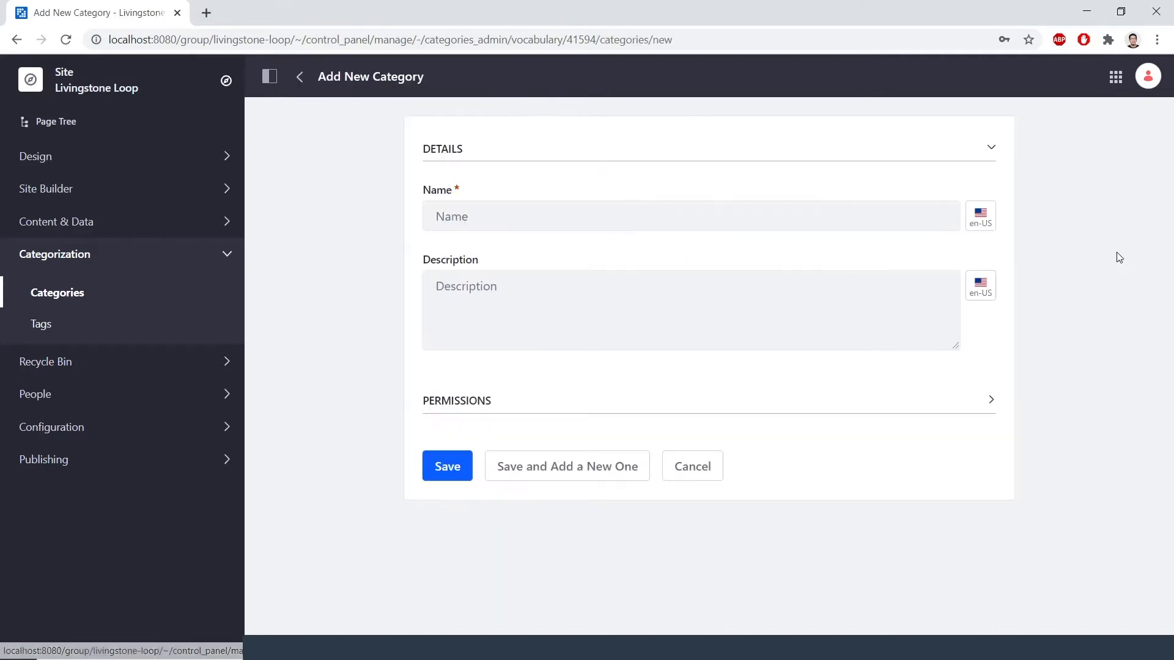
click(710, 220)
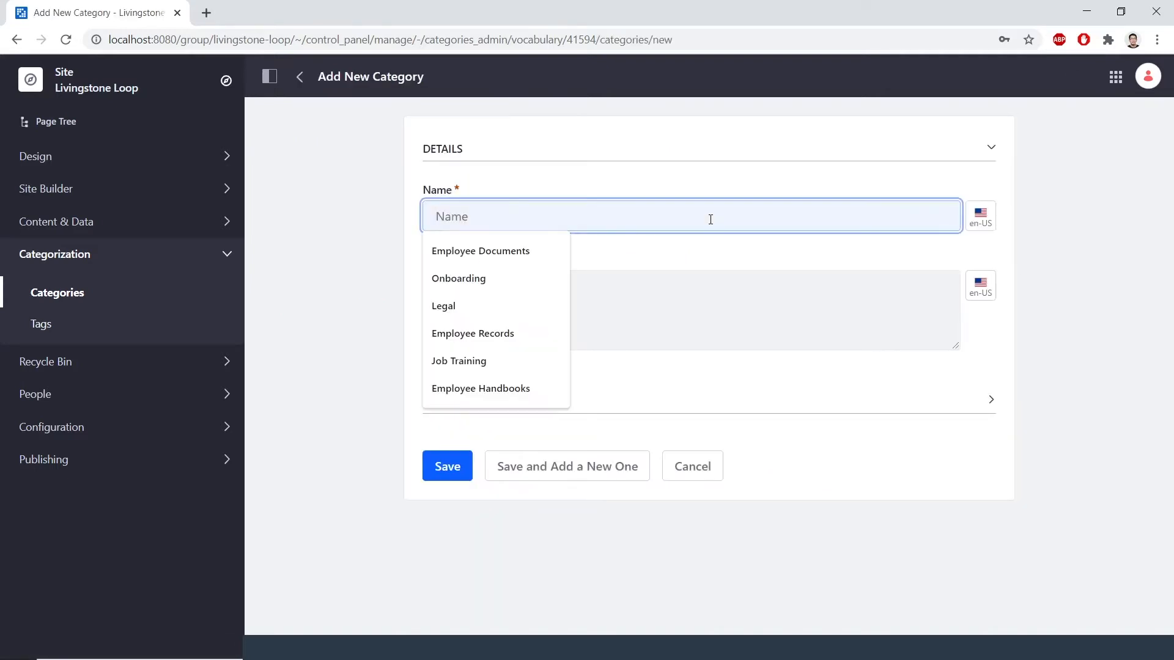
text(Employee Reco)
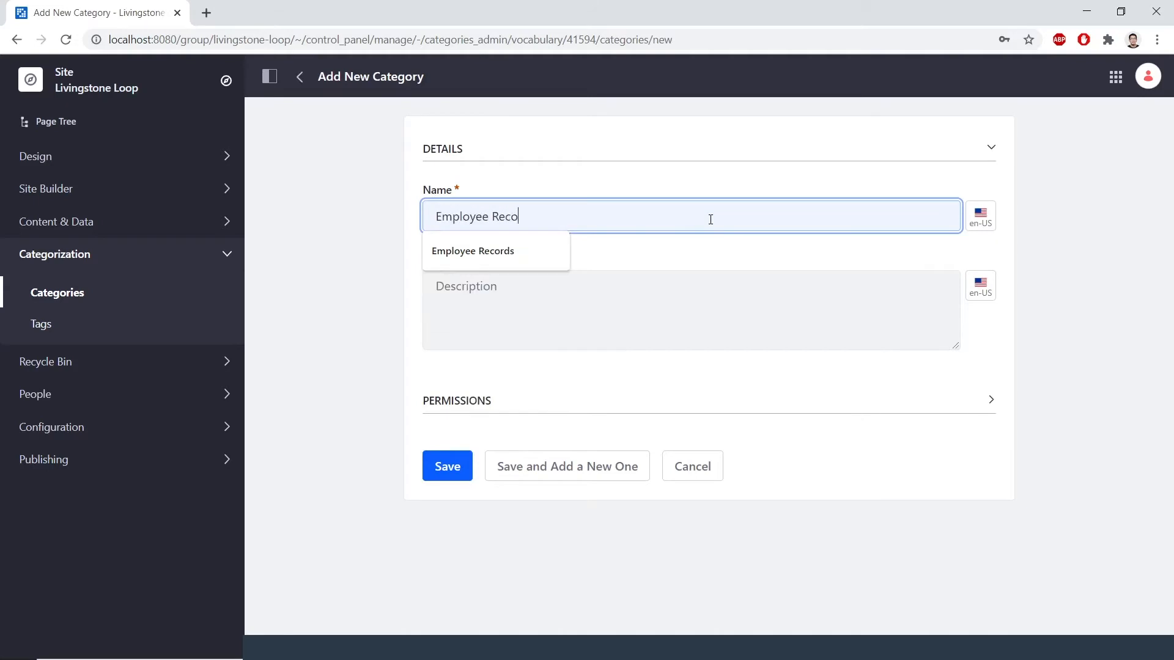
text(rds)
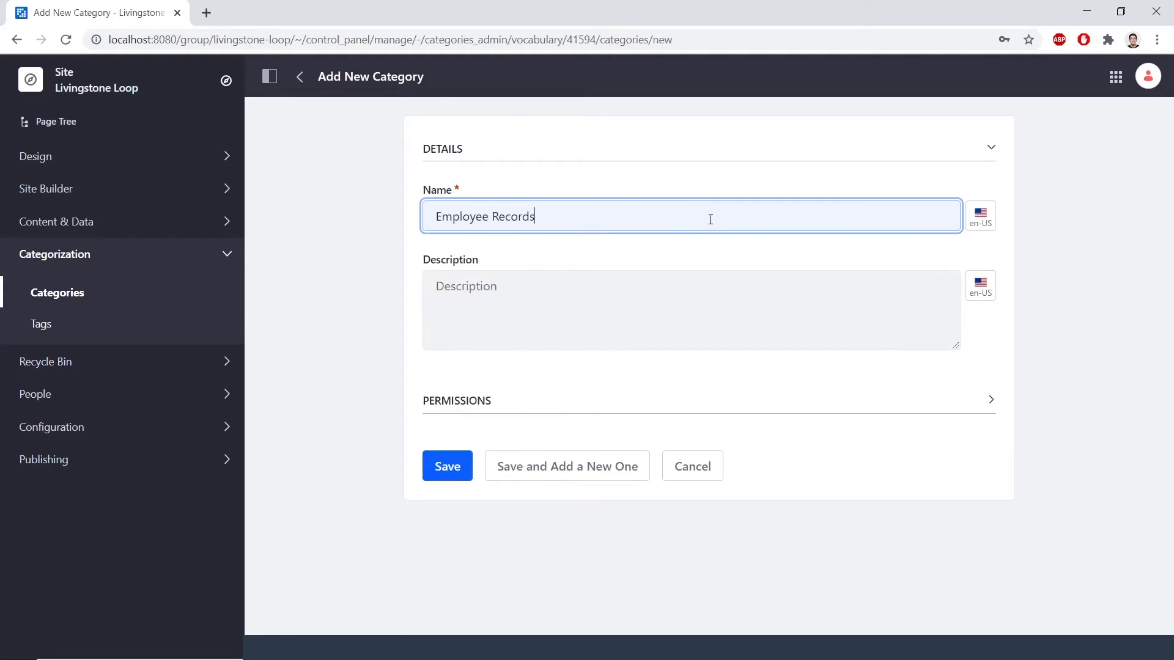
click(452, 467)
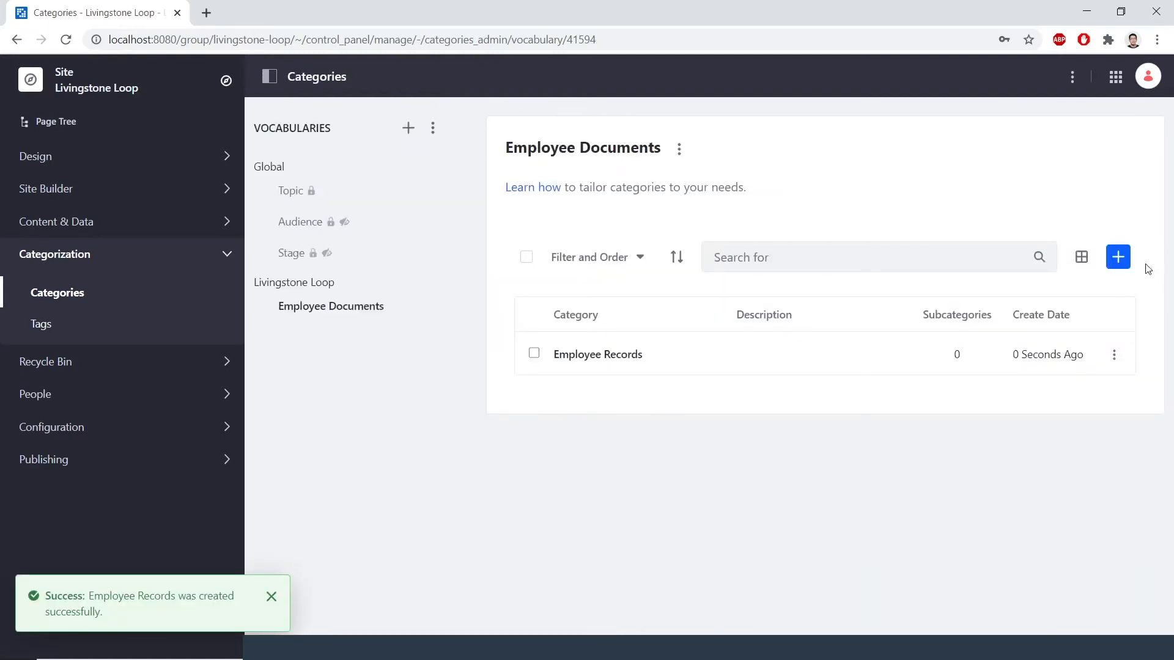
Step: Add two more categories, Onboarding and Legal, to the Employee Documents vocabulary
click(1117, 257)
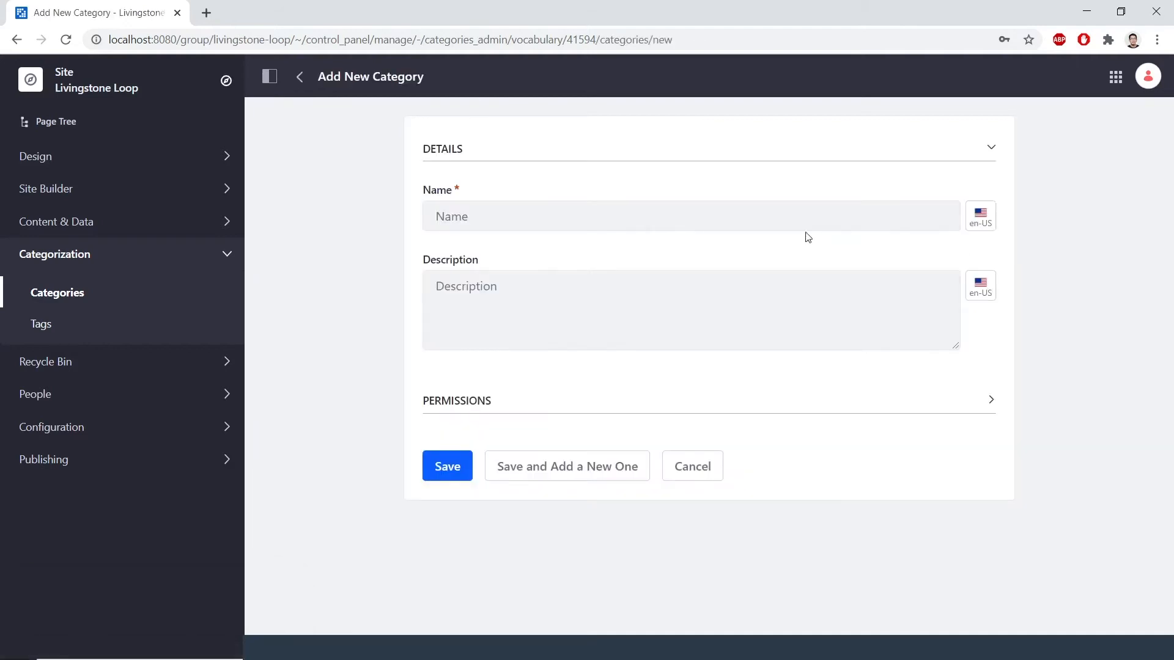
click(760, 221)
text(Onboarding)
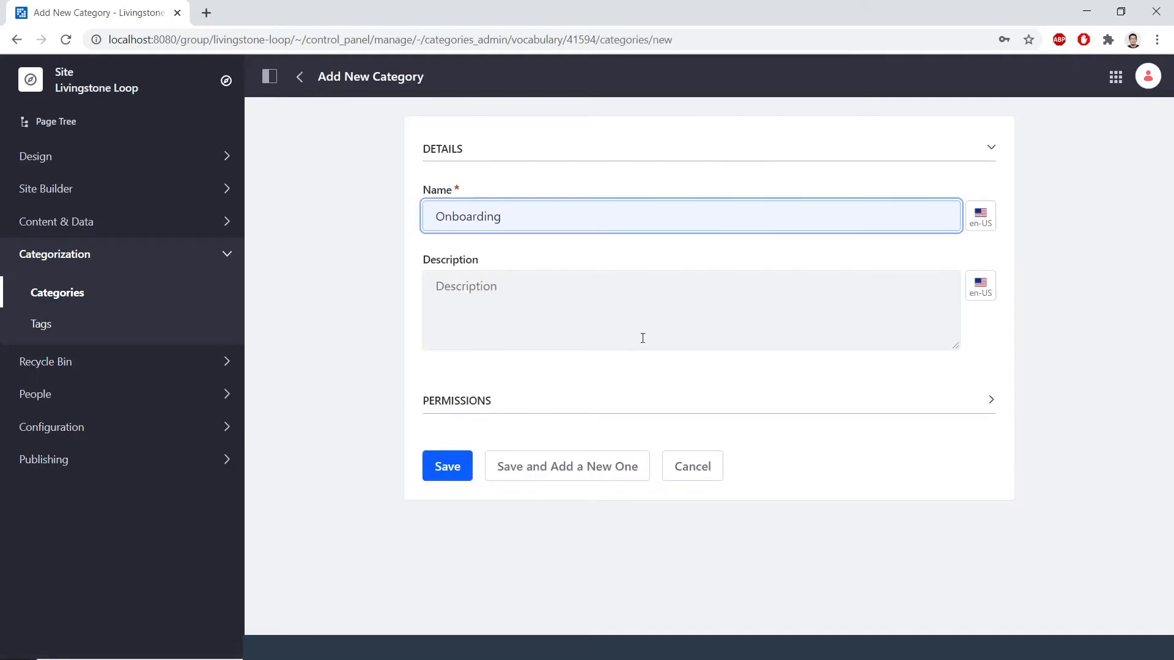
click(576, 475)
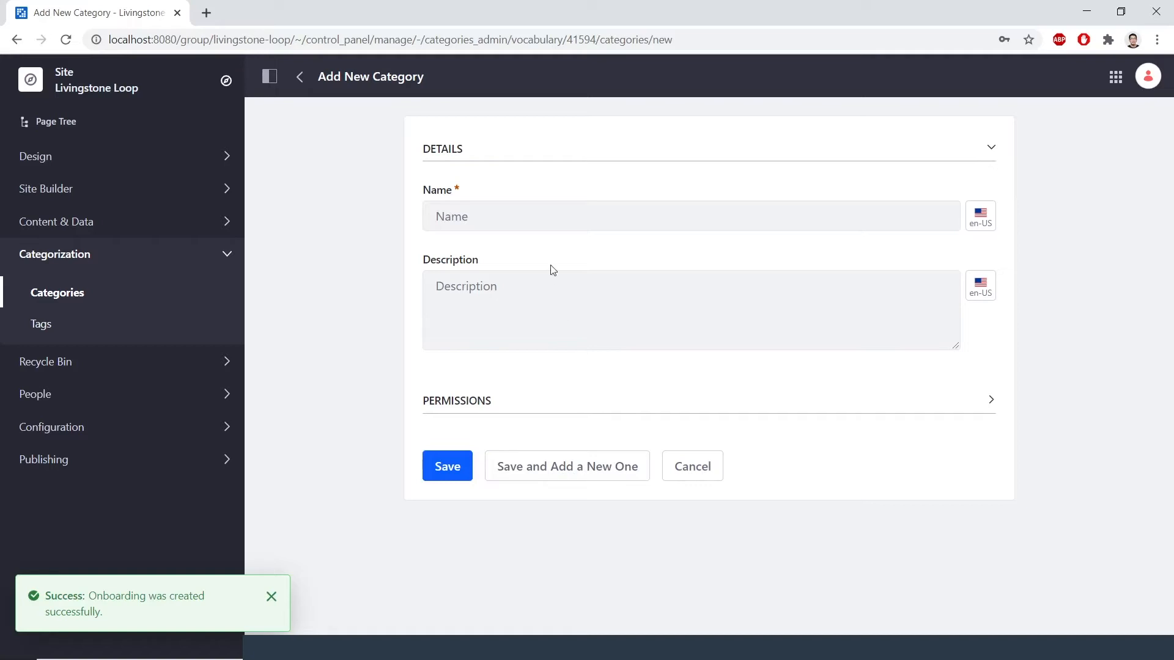
click(553, 219)
text(Legal)
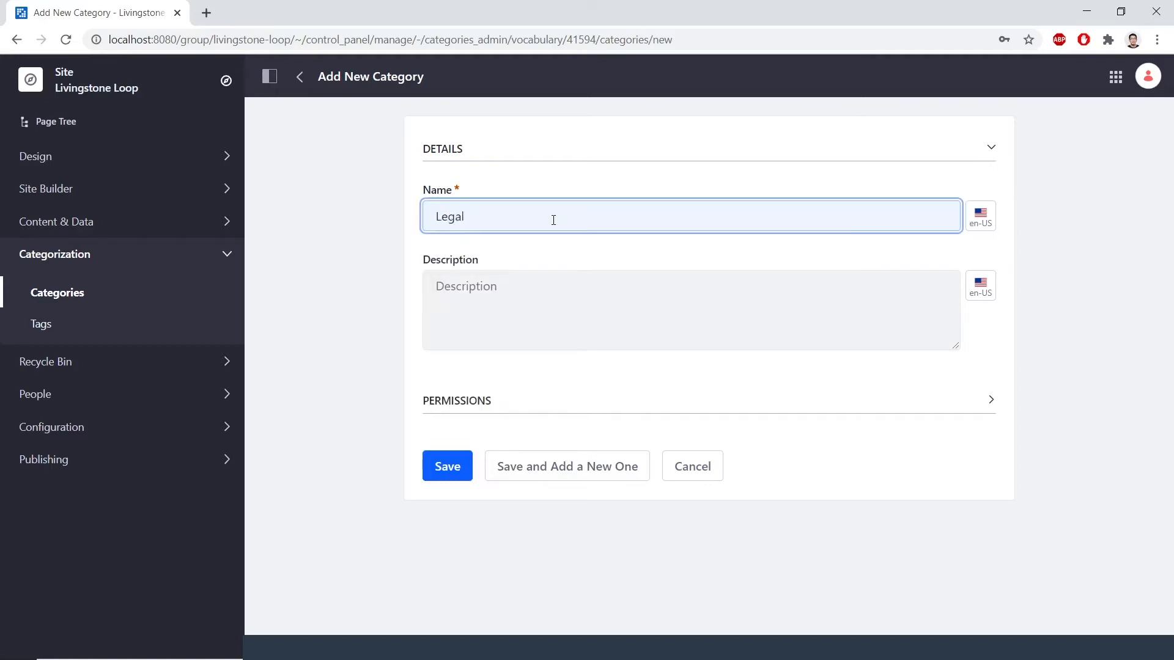
click(455, 465)
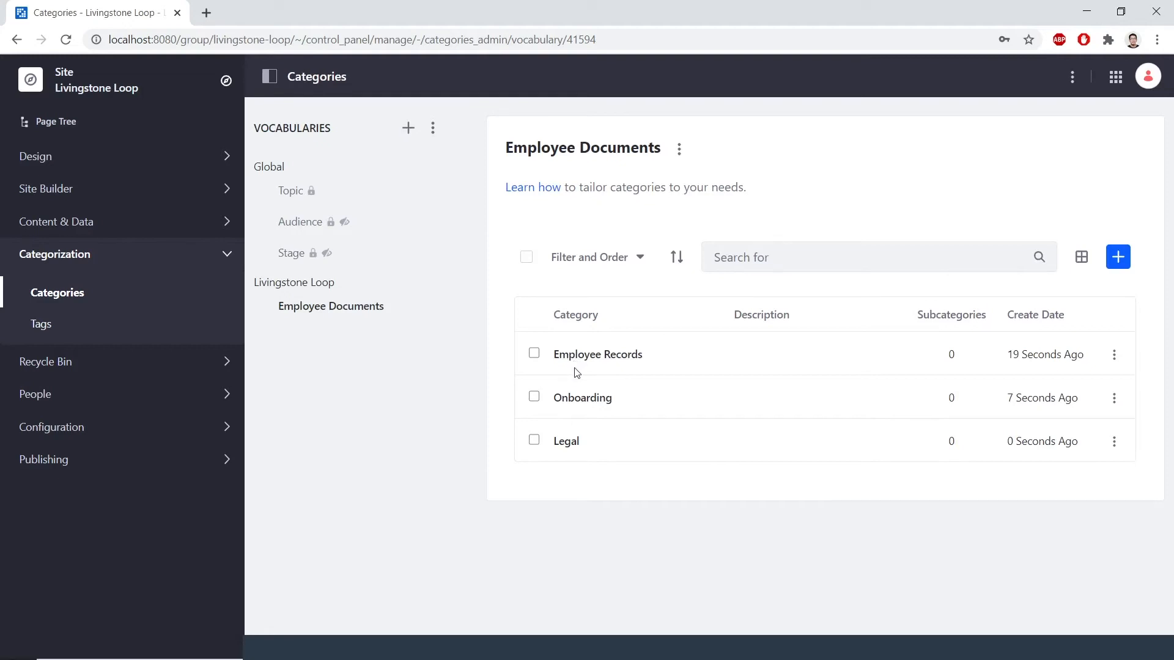
Step: Add a subcategory named Employee Handbooks under the Onboarding category, continuing with a new blank subcategory
click(579, 400)
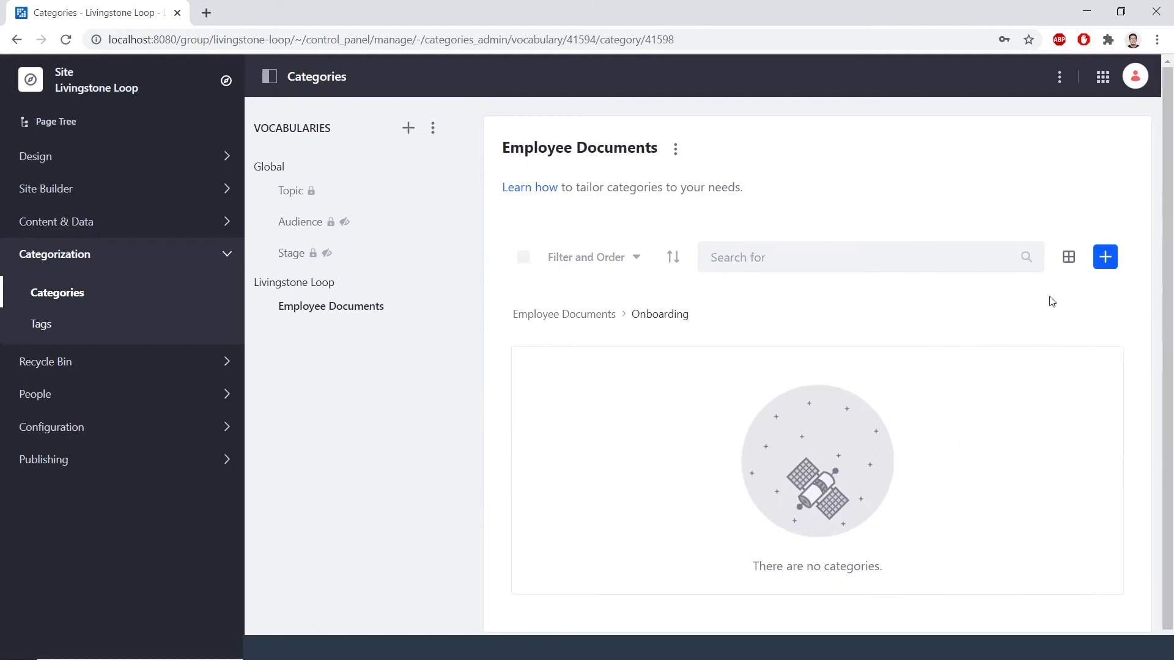
click(1104, 257)
click(672, 214)
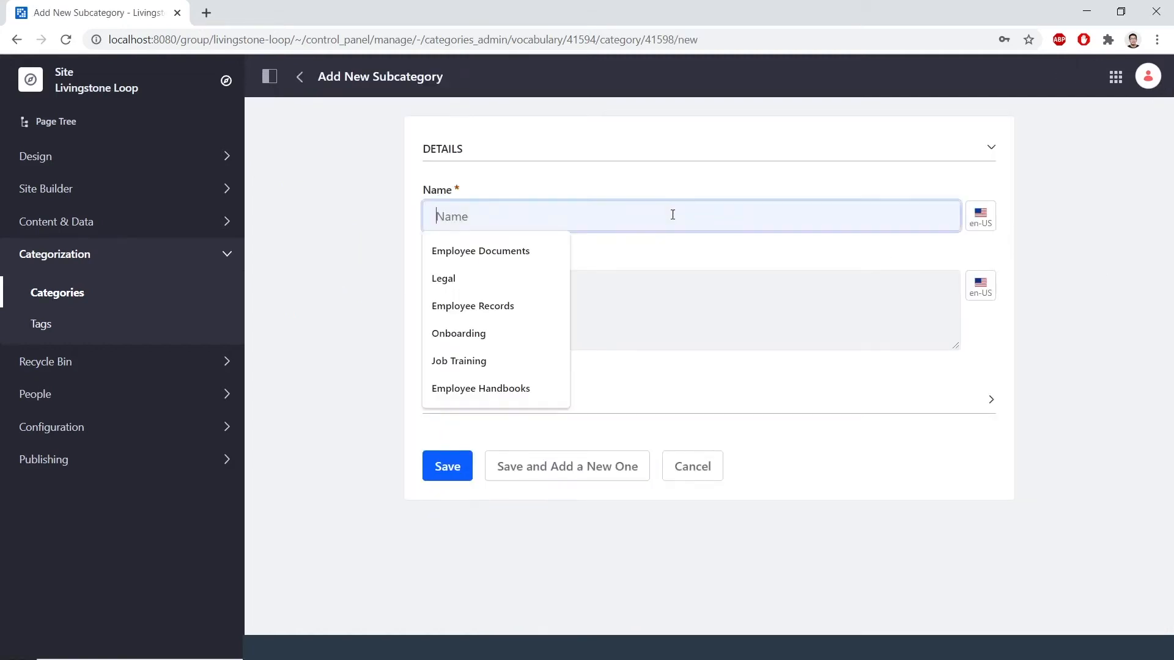
text(Employee)
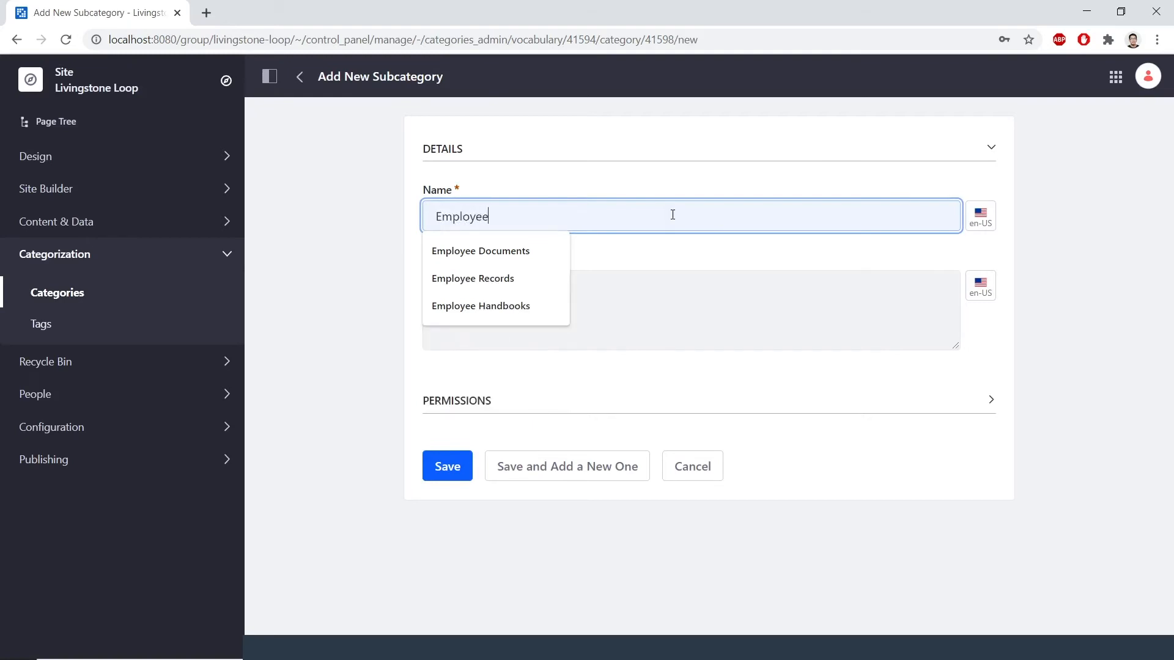
text( Handbooks)
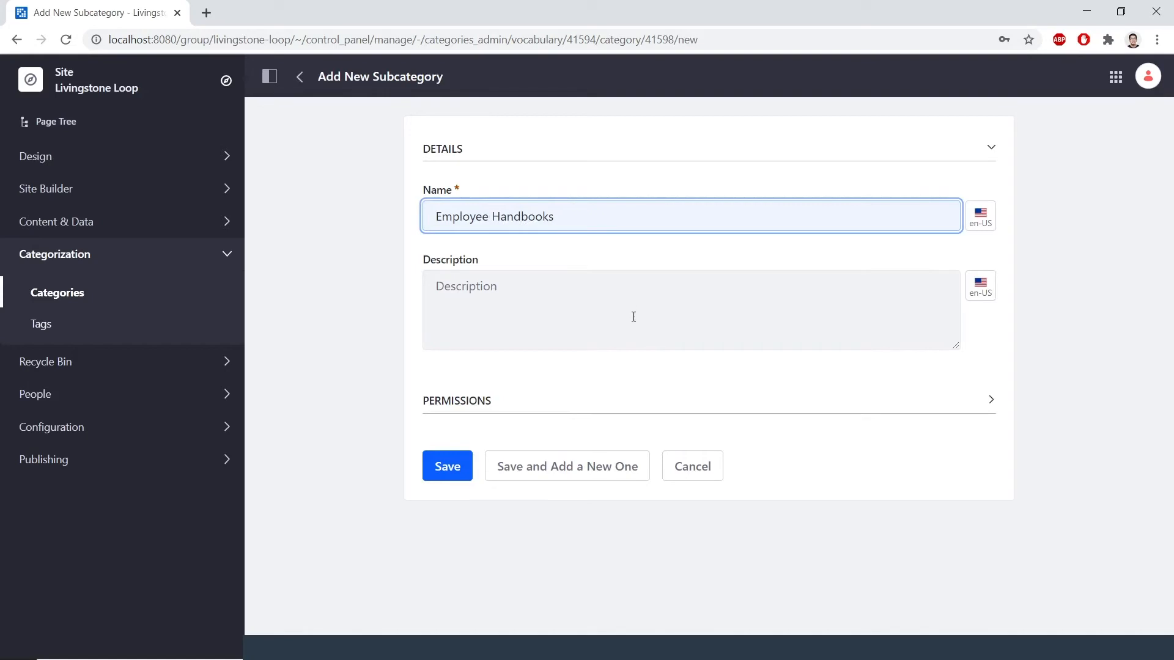
click(593, 465)
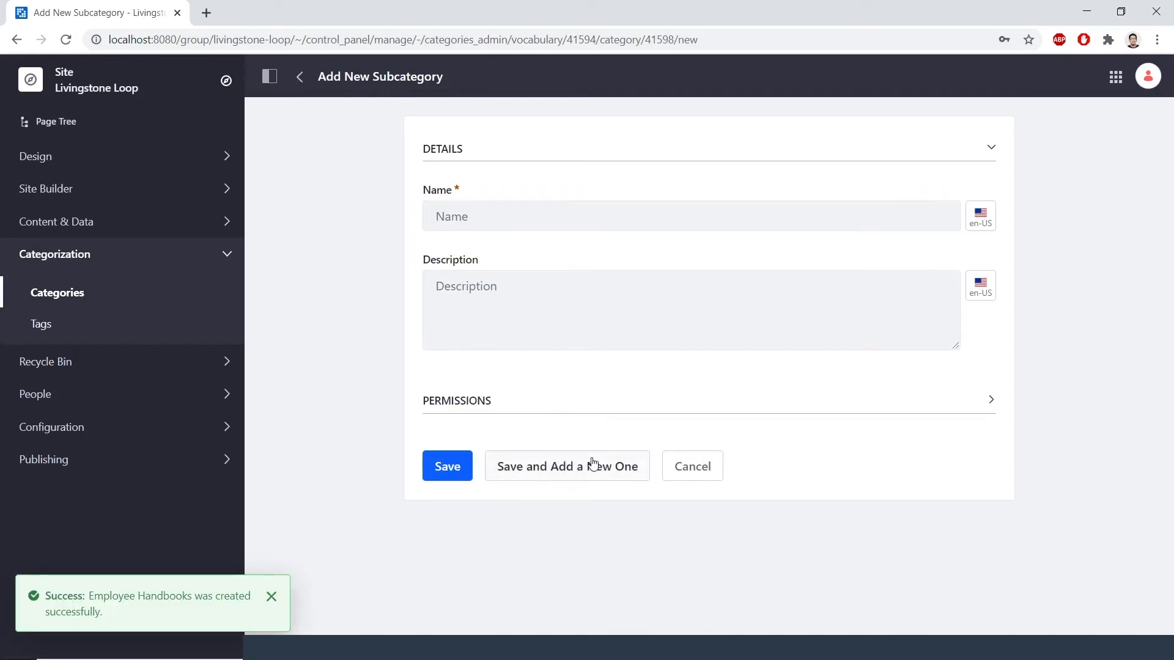
Step: Name the next Onboarding subcategory Job Training and save it
click(619, 222)
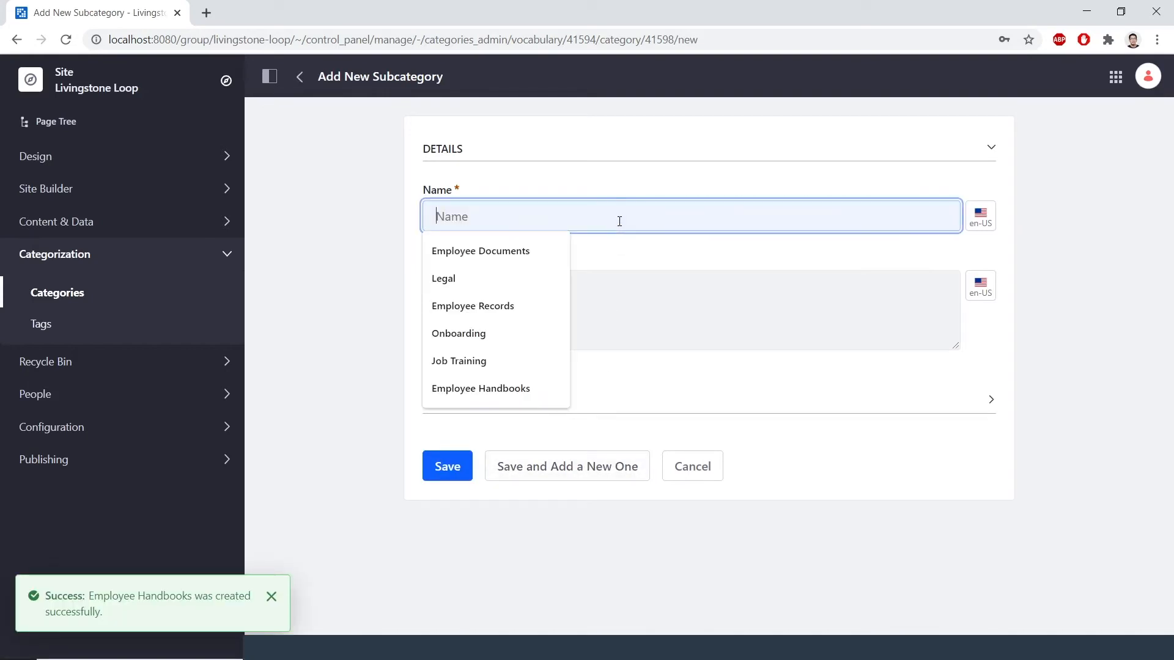
text(Job Training)
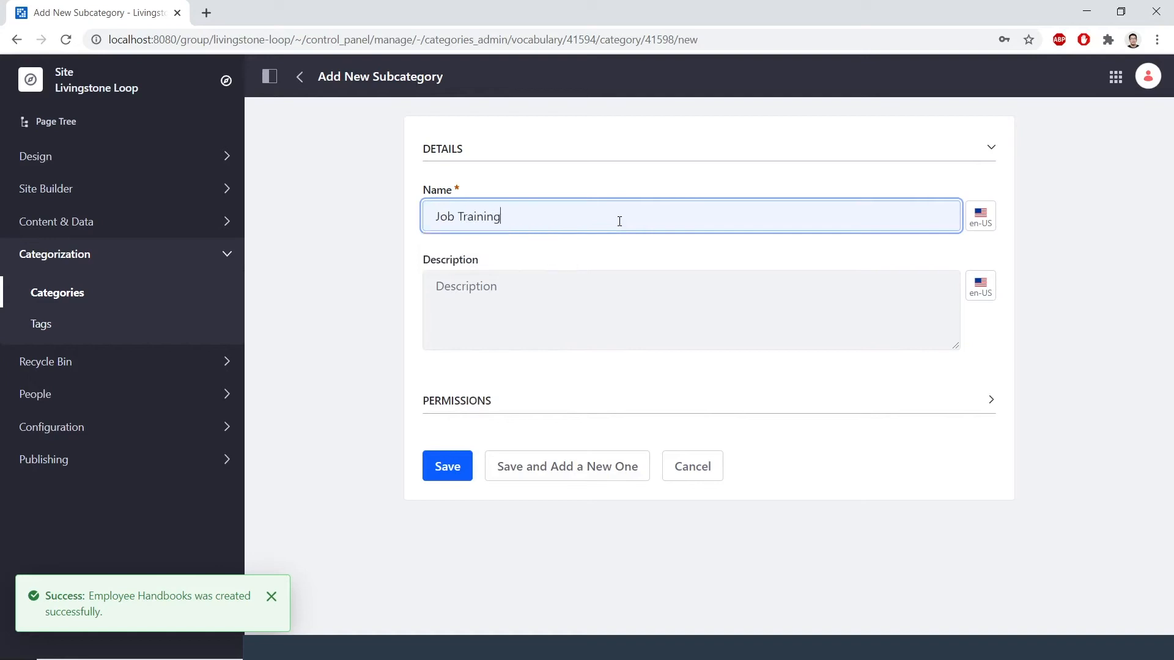
click(443, 482)
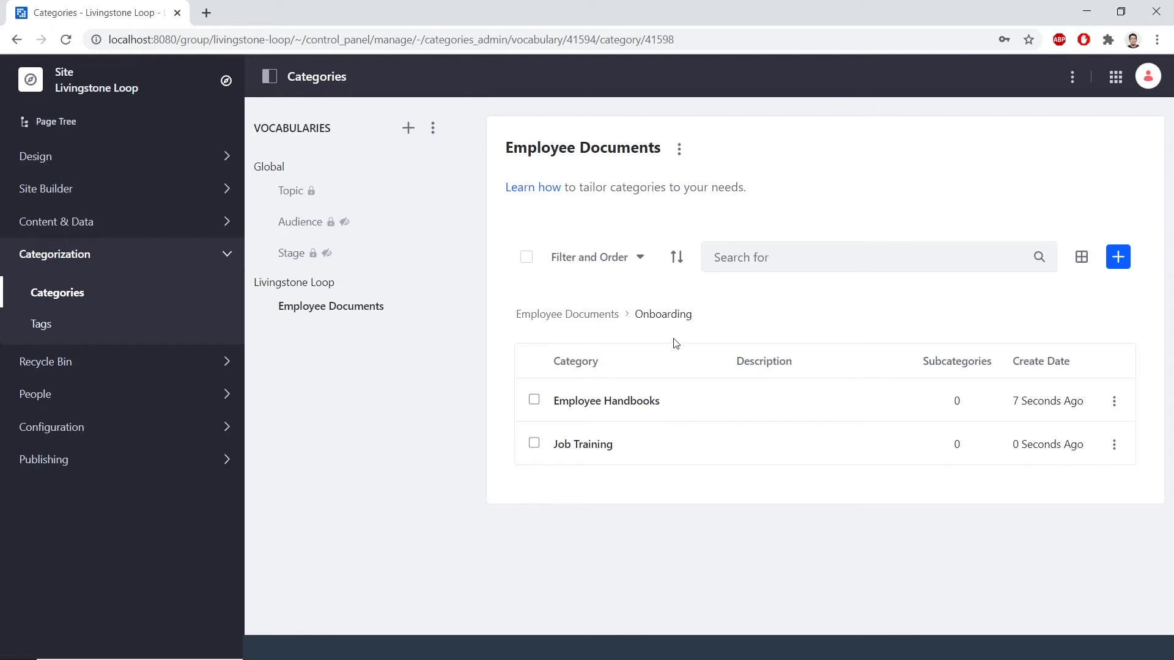
Step: Open the existing employee record in the site's Documents and Media library for editing
click(132, 222)
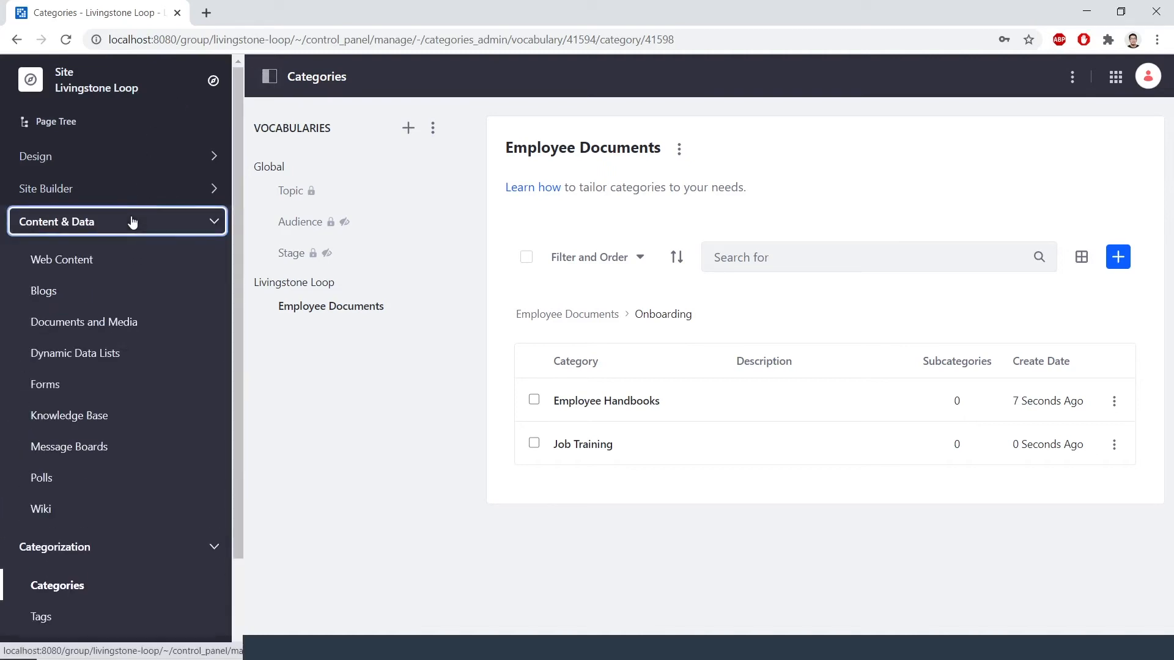
click(124, 328)
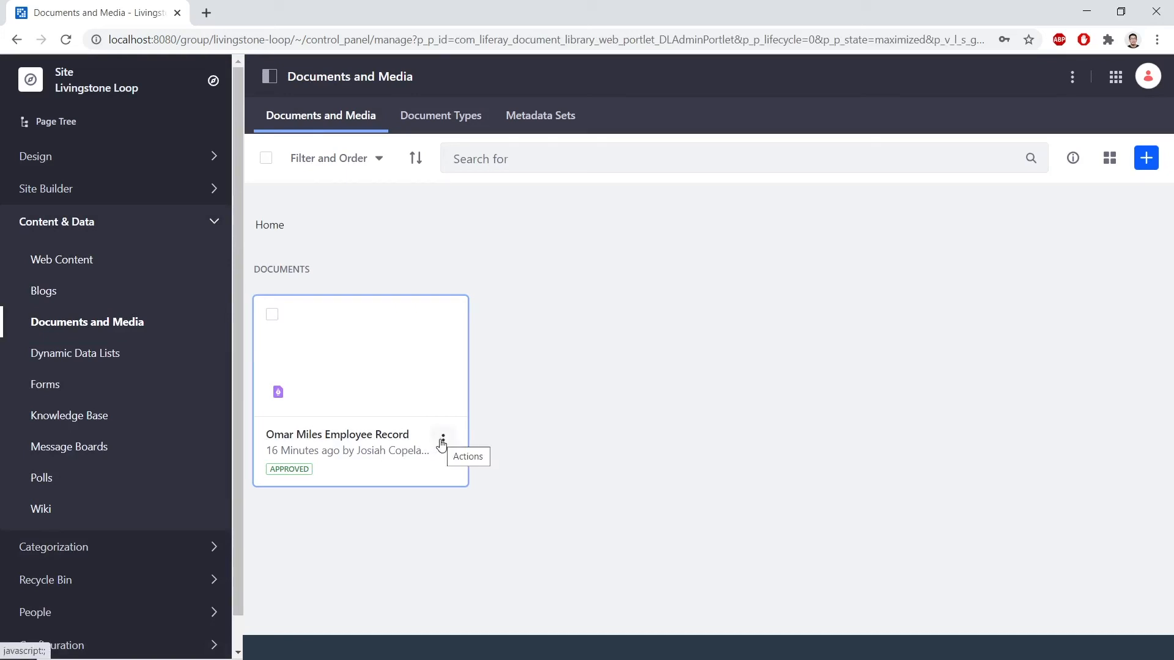
click(441, 443)
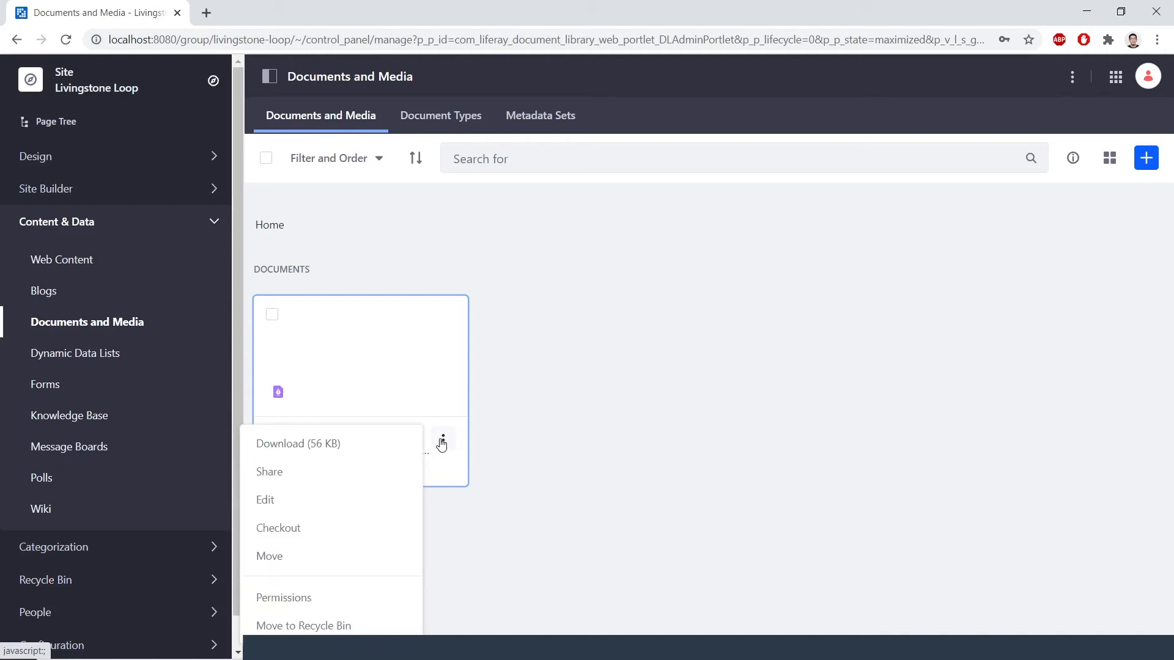
click(395, 502)
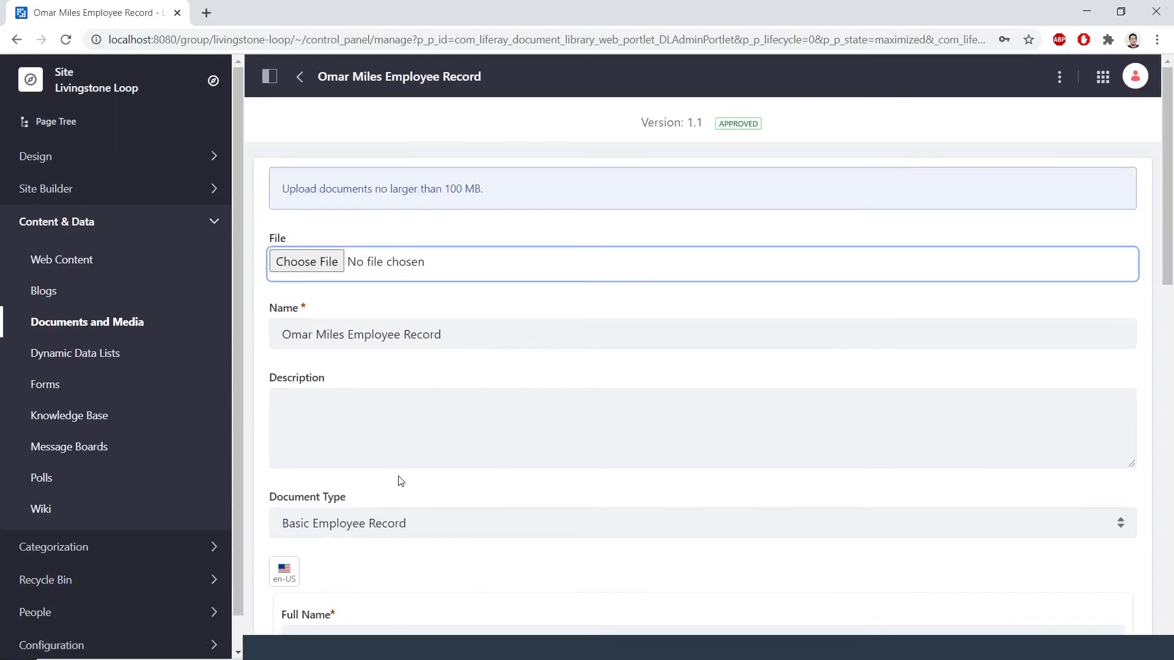
Step: Assign the Employee Records category from the Employee Documents vocabulary to the employee record
scroll(470, 395, down, 13)
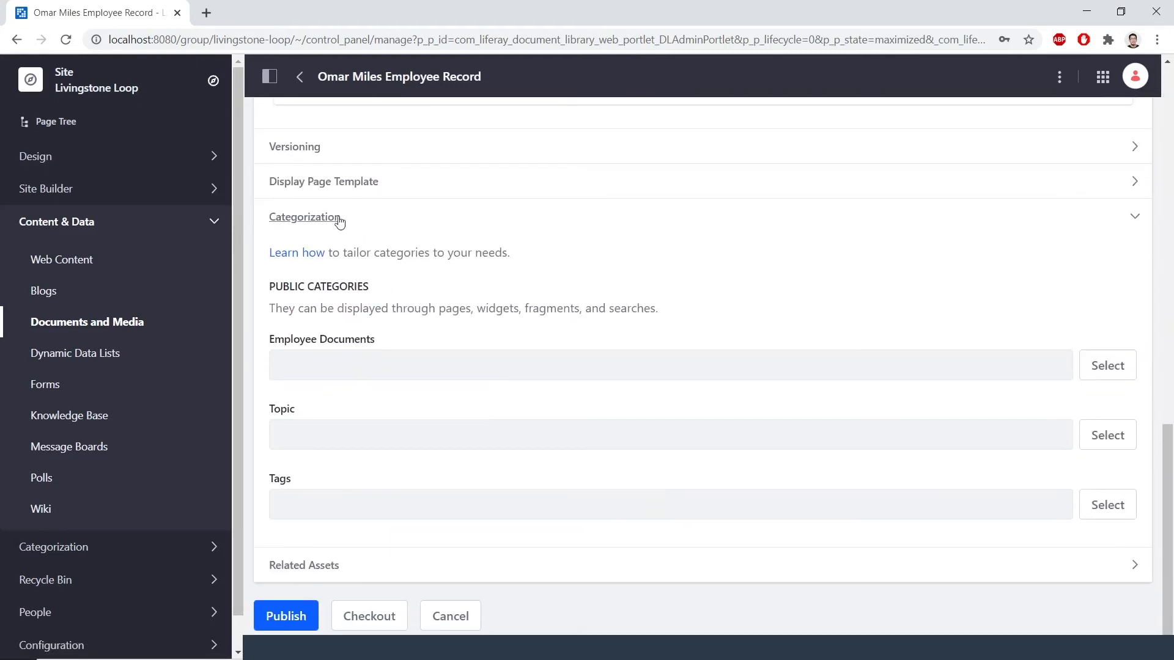
click(368, 222)
click(324, 514)
scroll(369, 474, down, 5)
click(1096, 373)
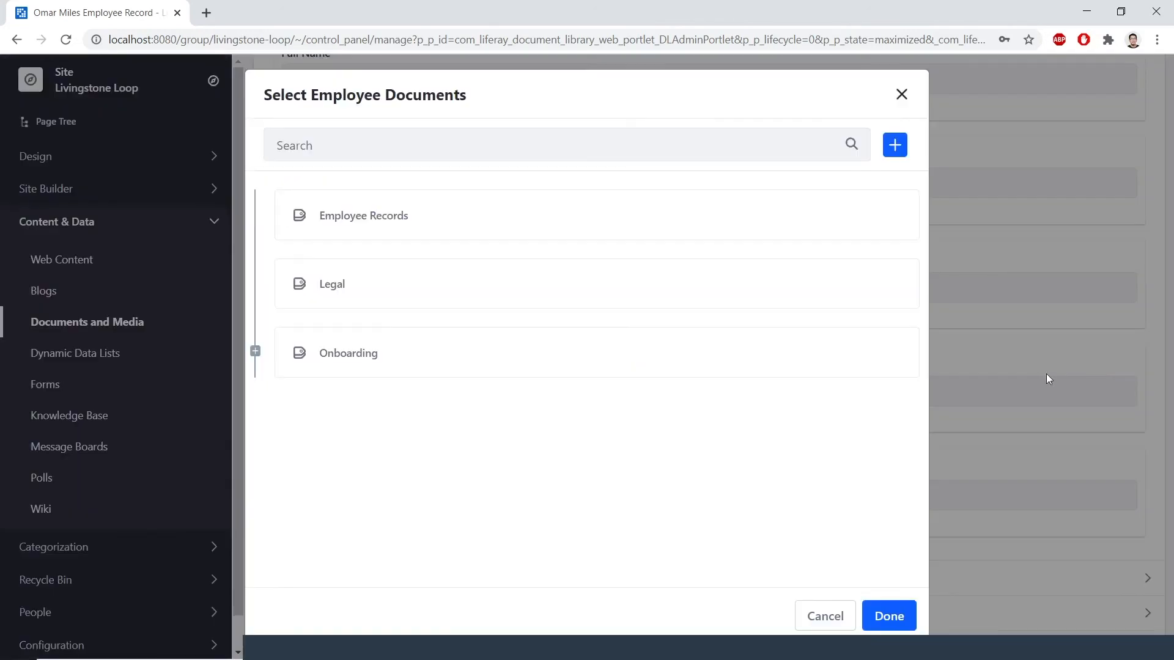
click(606, 226)
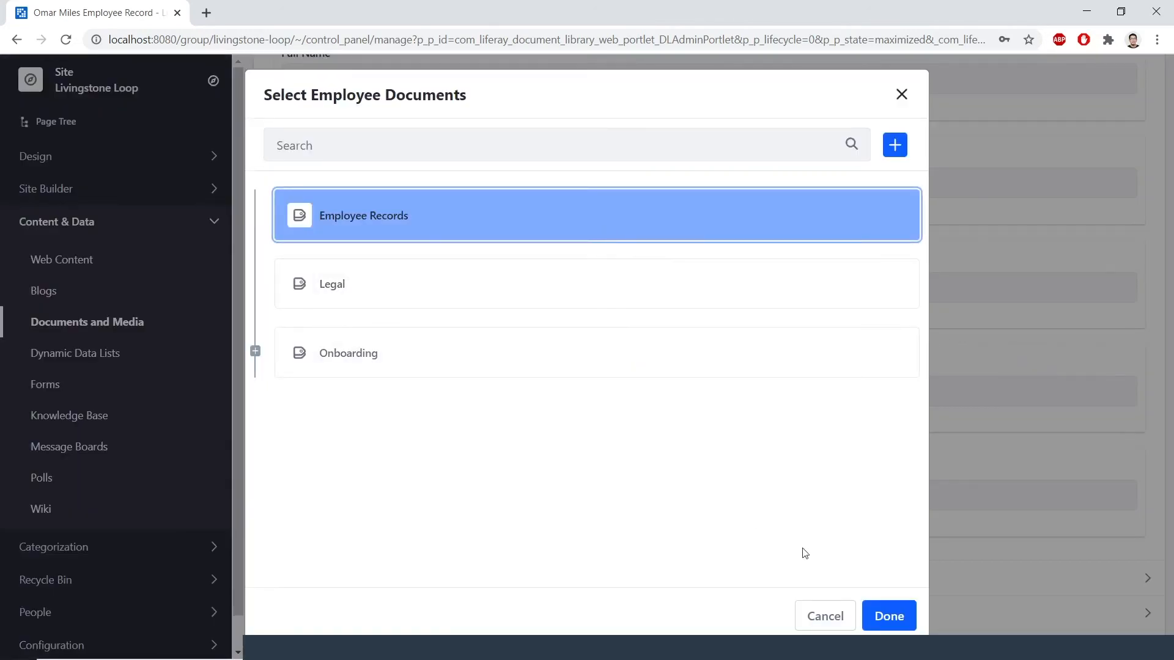
click(887, 619)
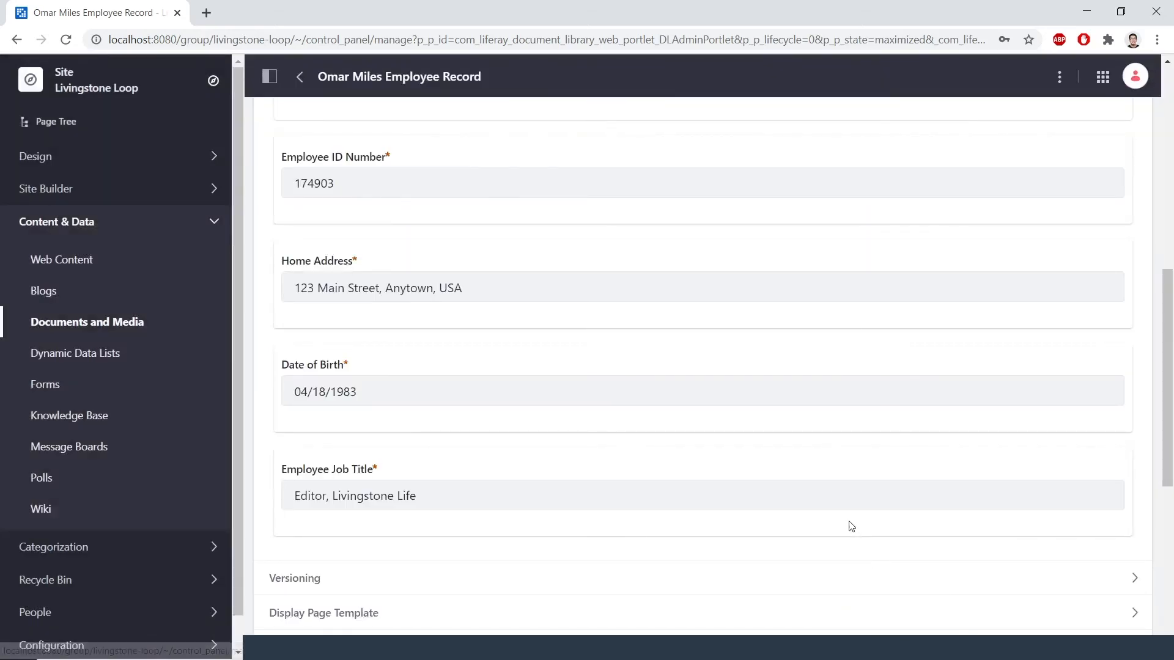
Step: Tag the employee record with Employee, Employee Record, HR and Livingstone Life, and publish it
scroll(847, 487, down, 5)
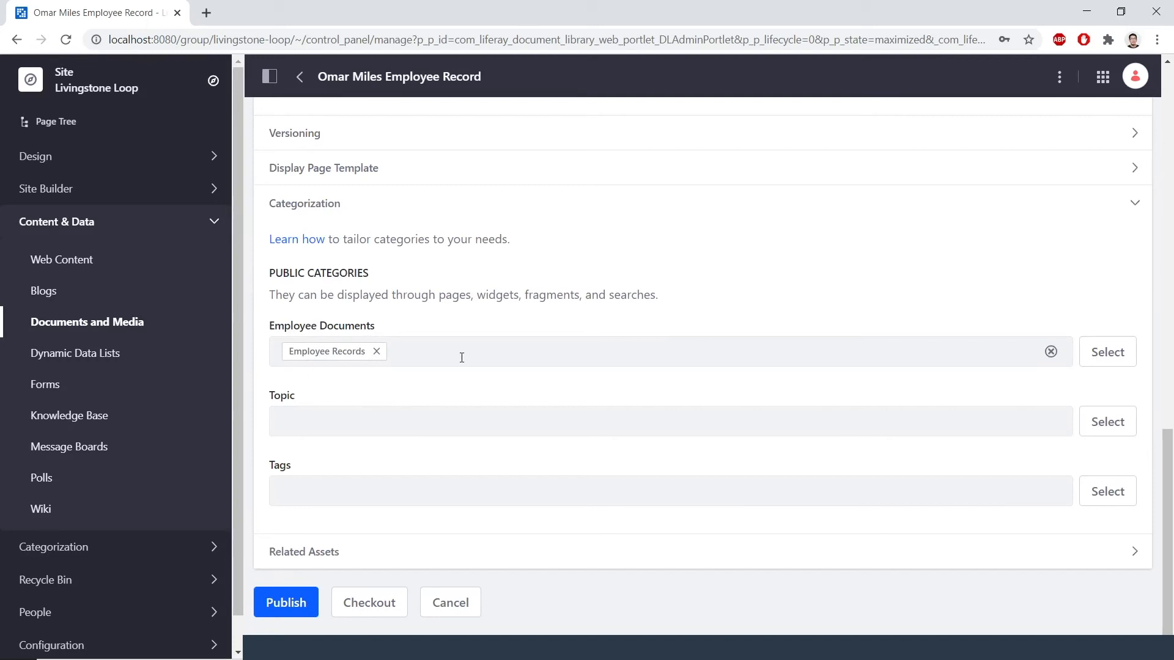
click(467, 493)
text(Employee)
key(Return)
text(Employe)
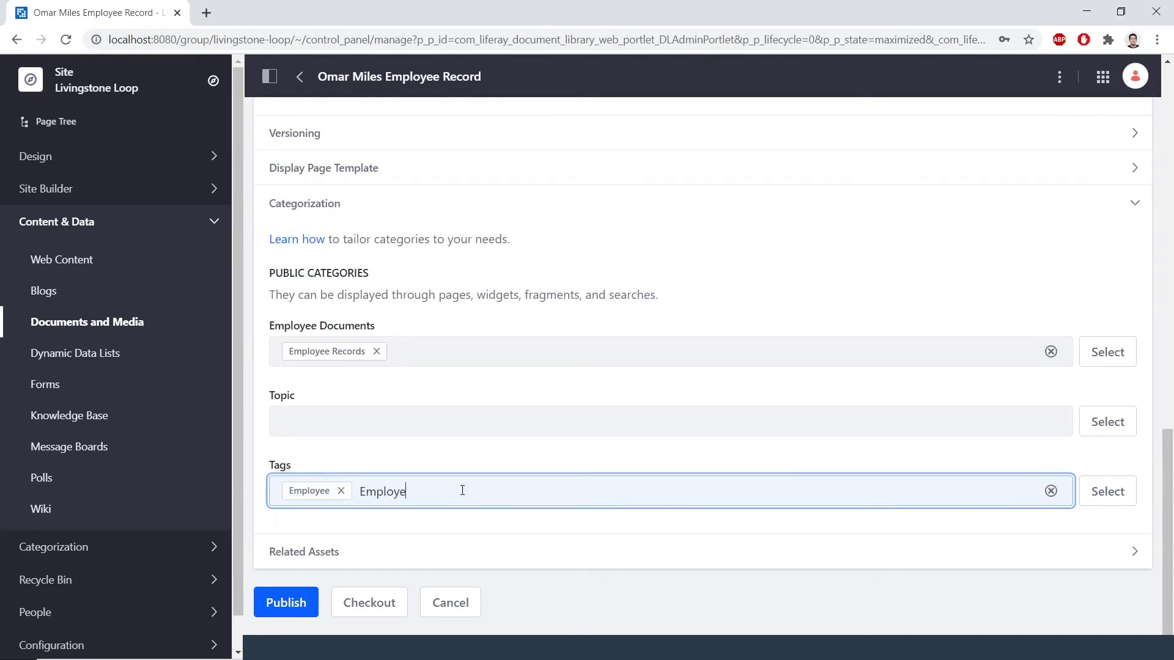
text(e Record)
key(Return)
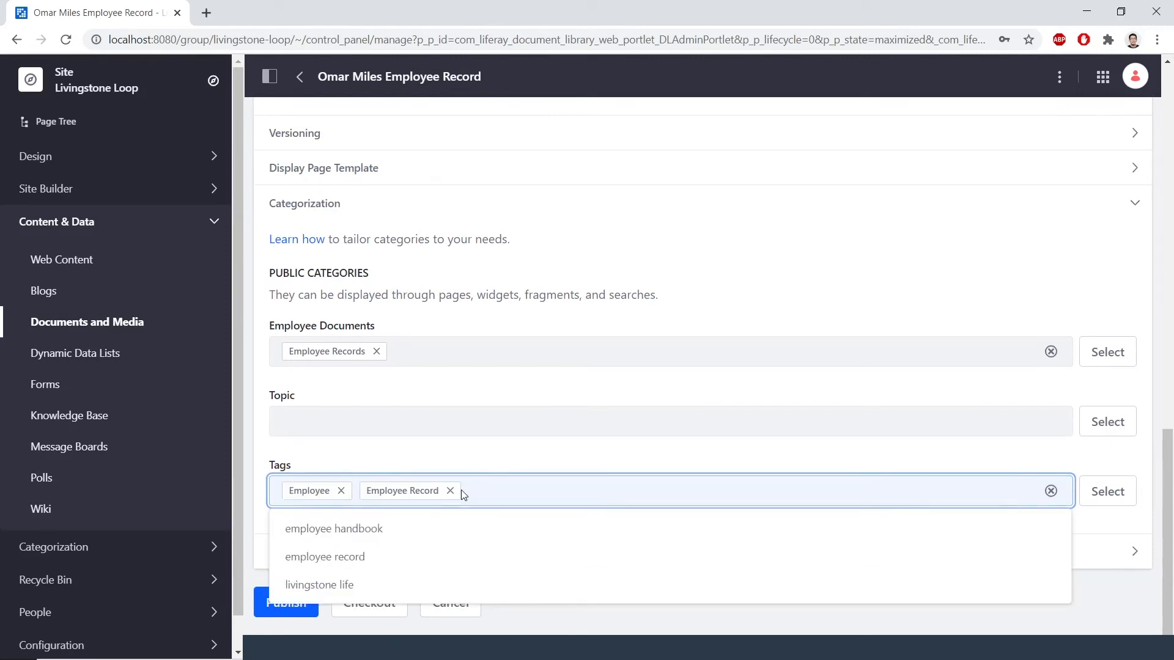
text(HR)
key(Return)
text(Livingstone Life)
key(Return)
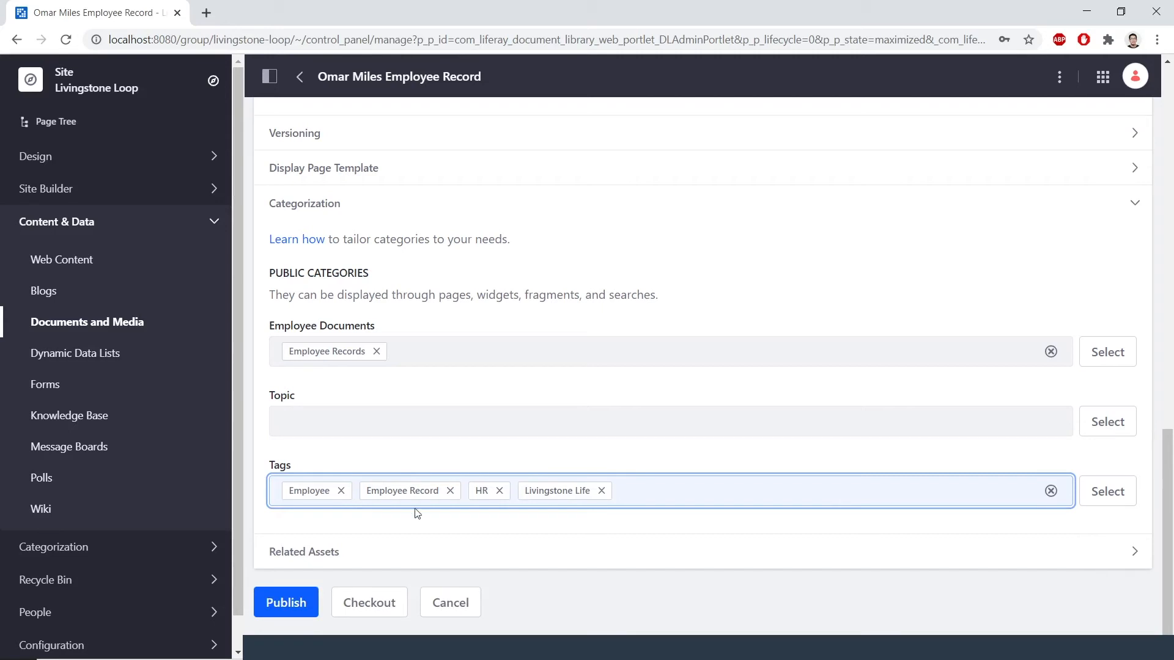
click(296, 605)
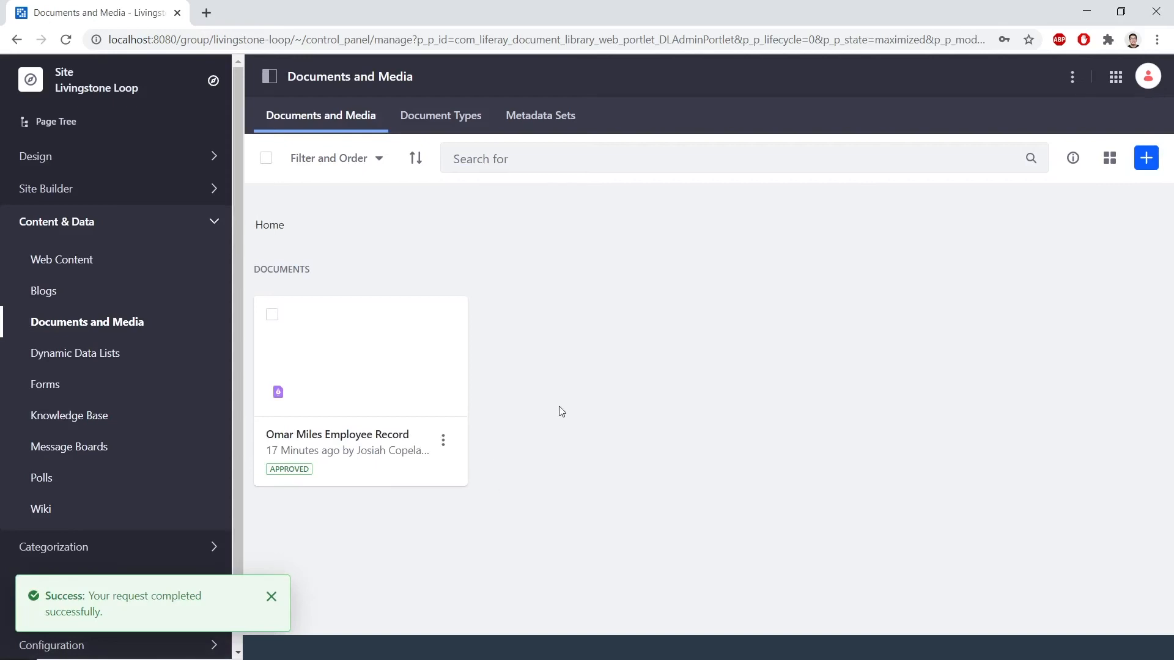
Step: Start a new file upload in Documents and Media and choose the handbook PDF from the exercise-src folder
click(1145, 159)
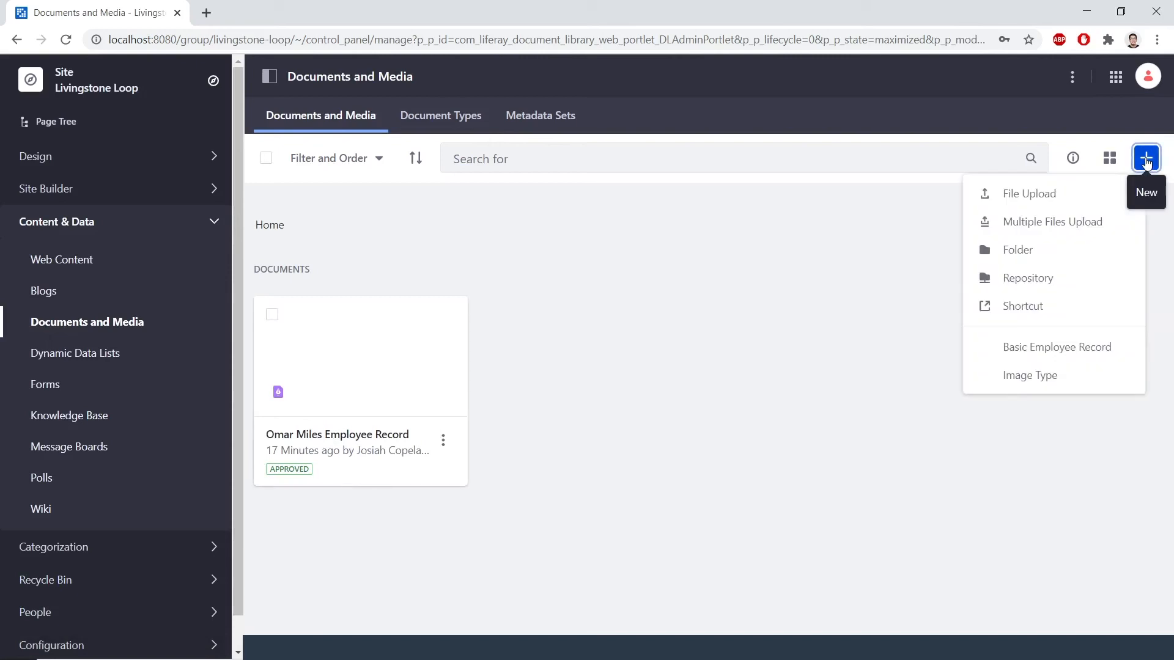
click(1067, 197)
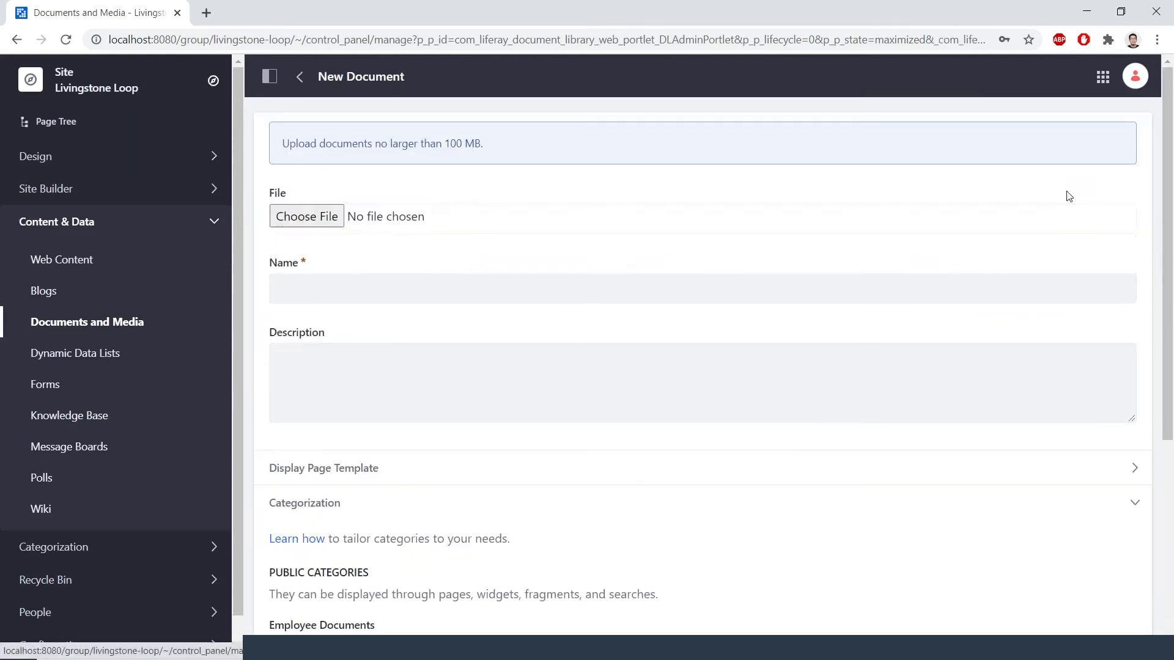
click(333, 218)
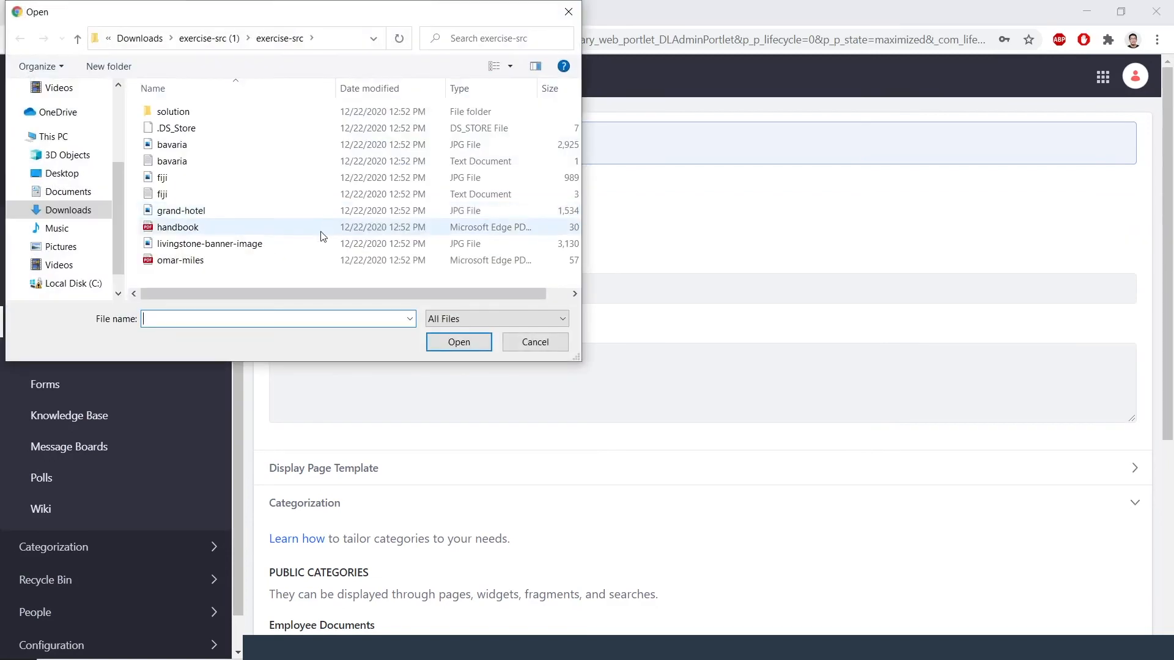
click(323, 236)
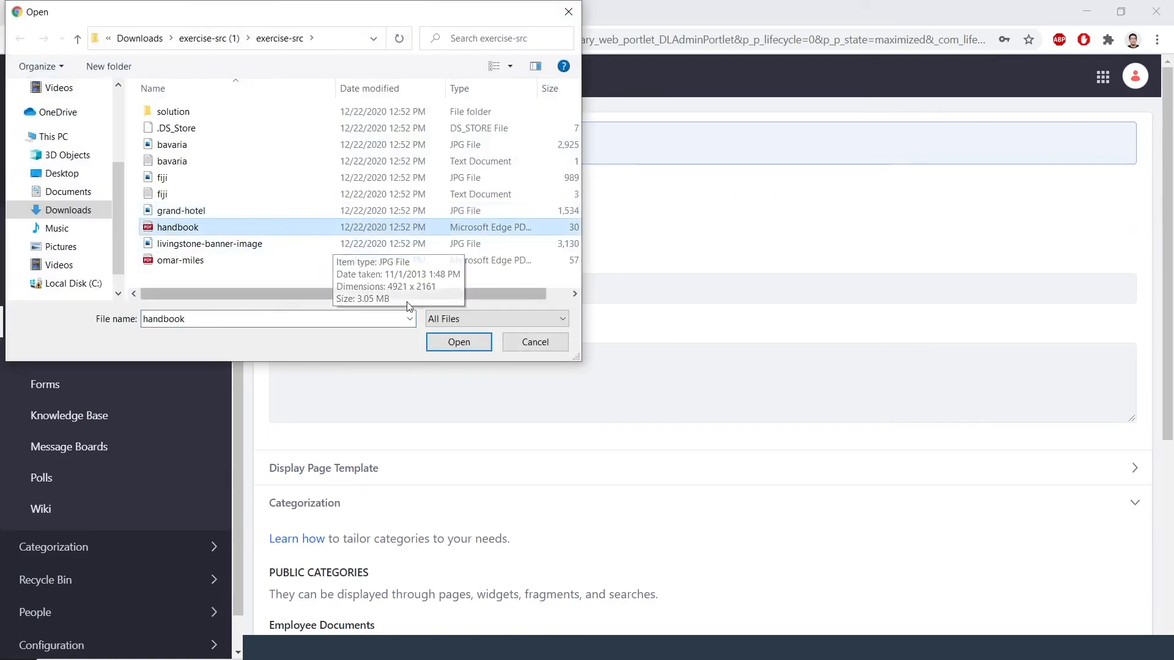
click(448, 342)
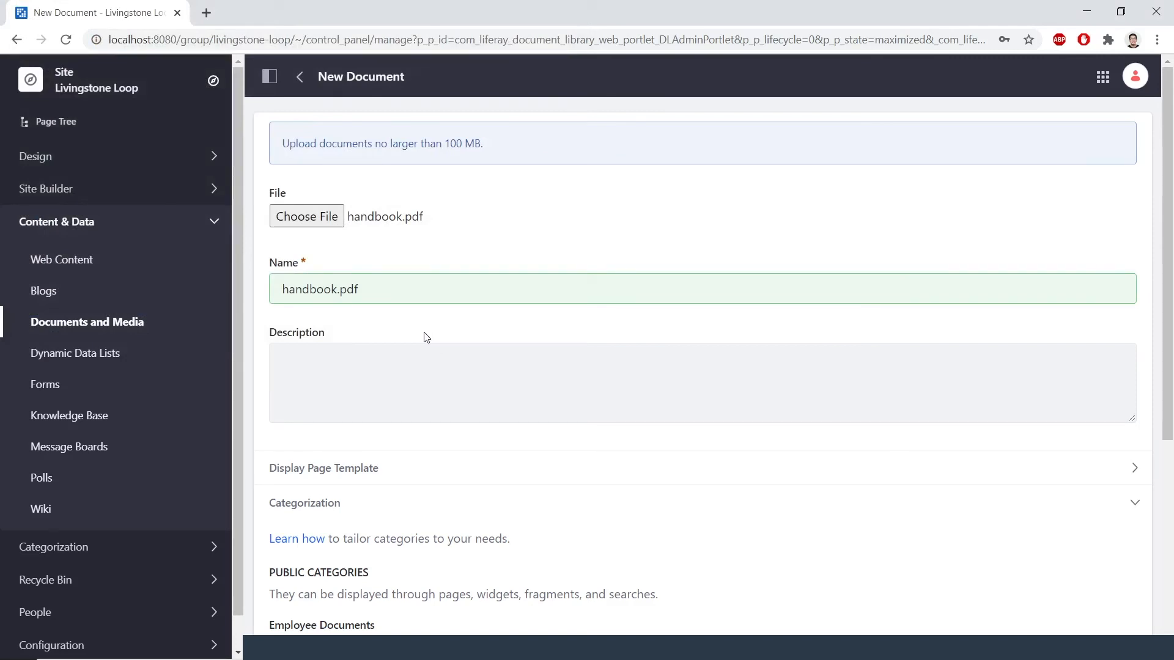
Step: Assign the Onboarding category and its Employee Handbooks subcategory from the Employee Documents vocabulary to the handbook document
scroll(426, 337, down, 5)
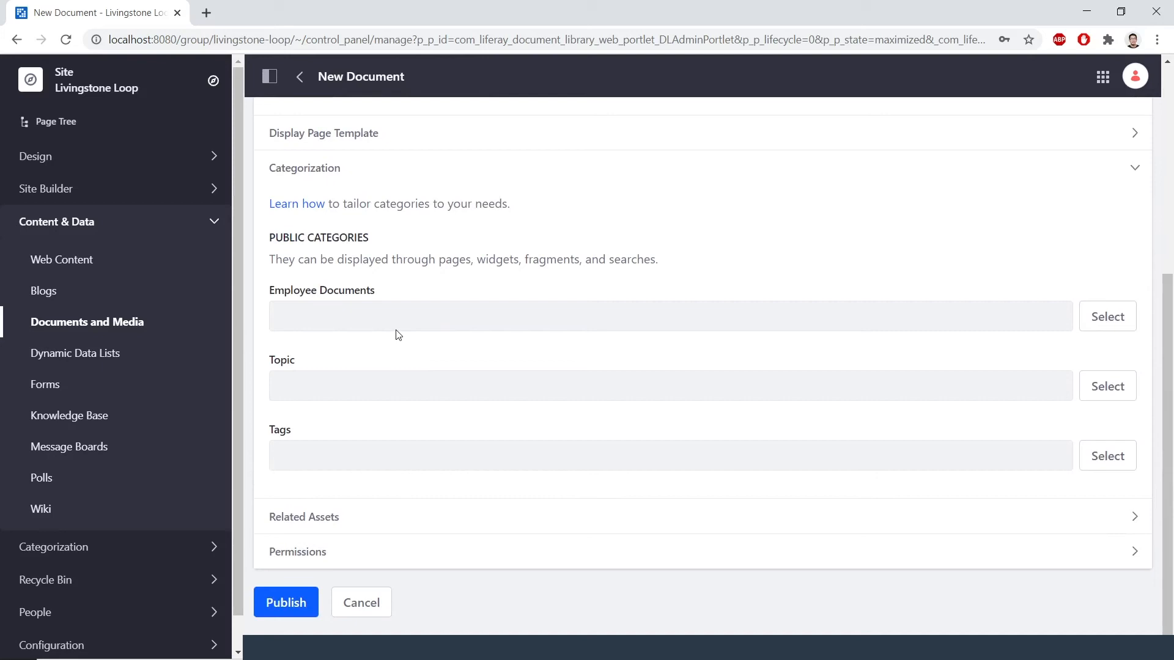
click(1107, 316)
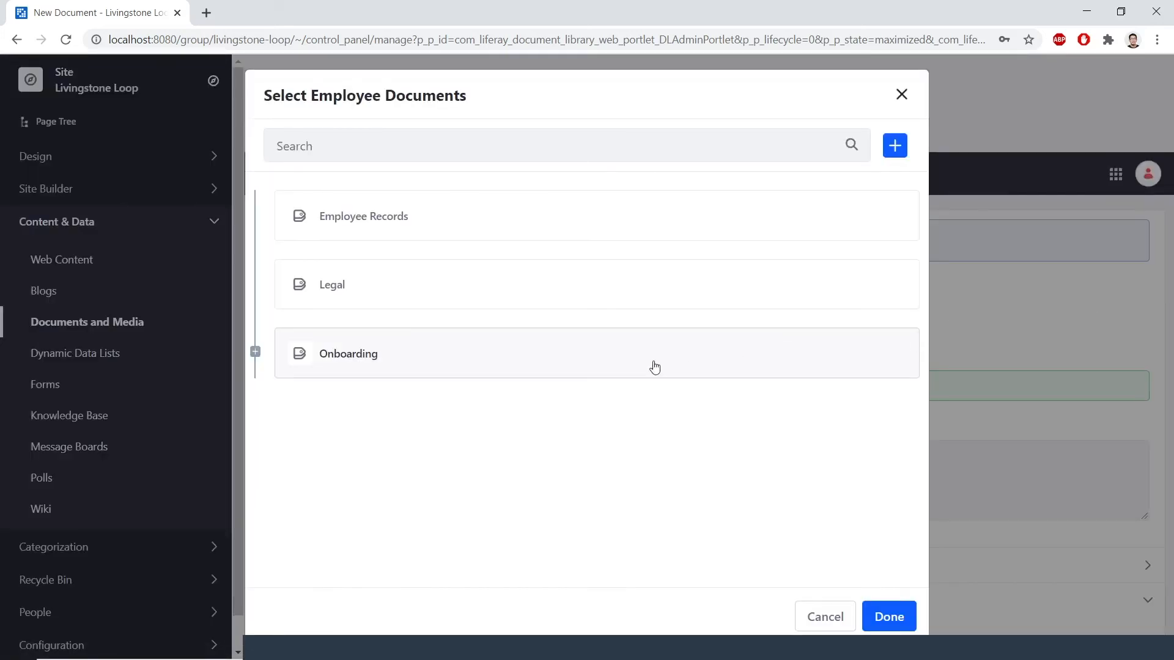
click(617, 366)
click(255, 353)
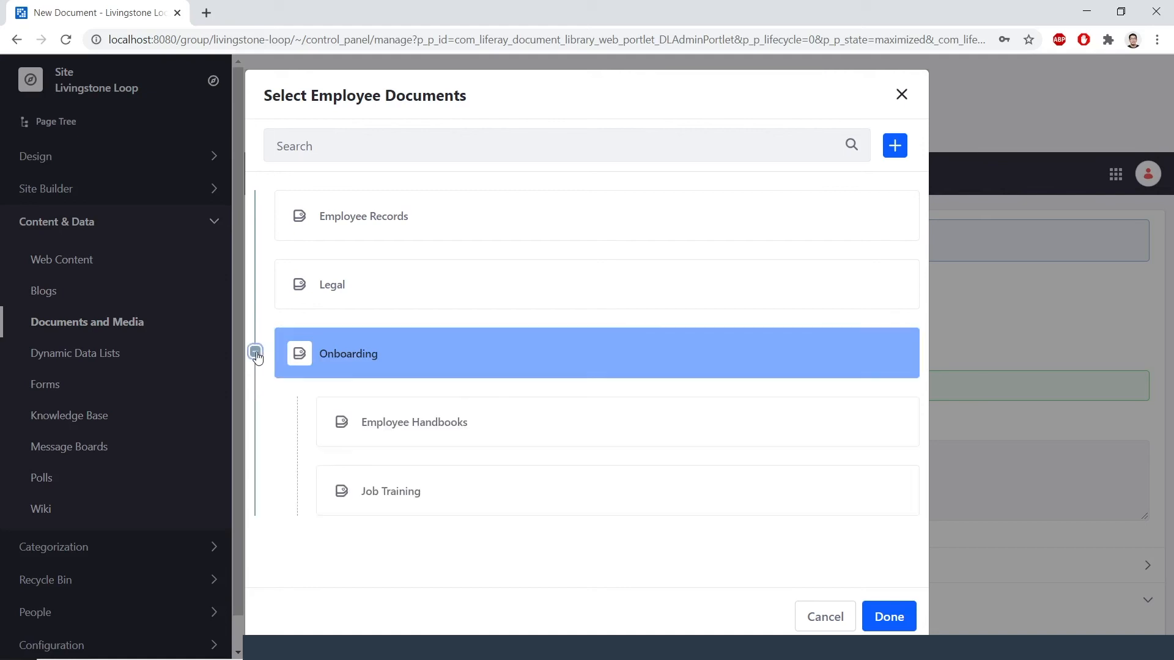
click(426, 431)
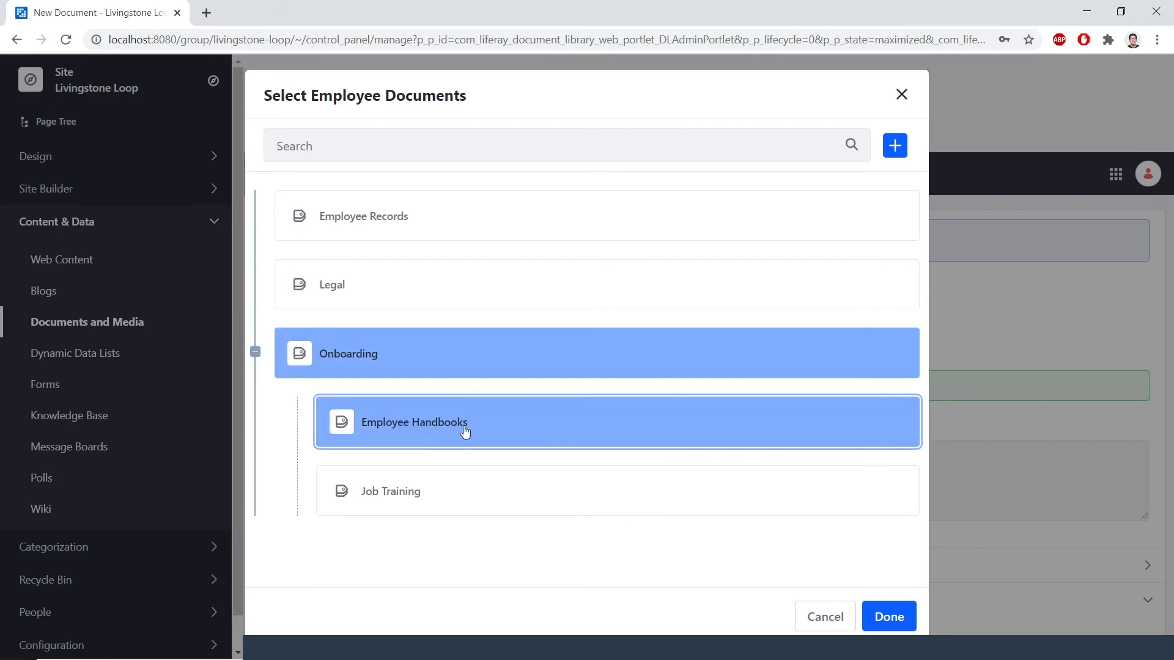
click(894, 618)
Step: Tag the handbook document with Employee, Employee Handbook, HR and Livingstone, and publish it
scroll(744, 468, down, 5)
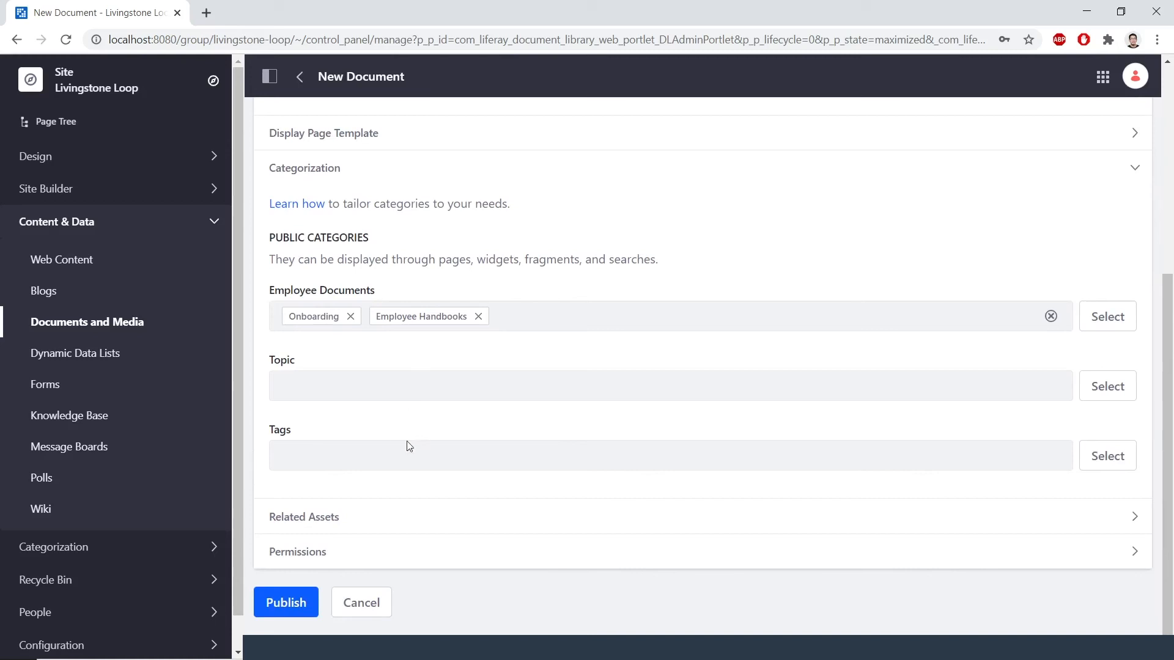
click(406, 455)
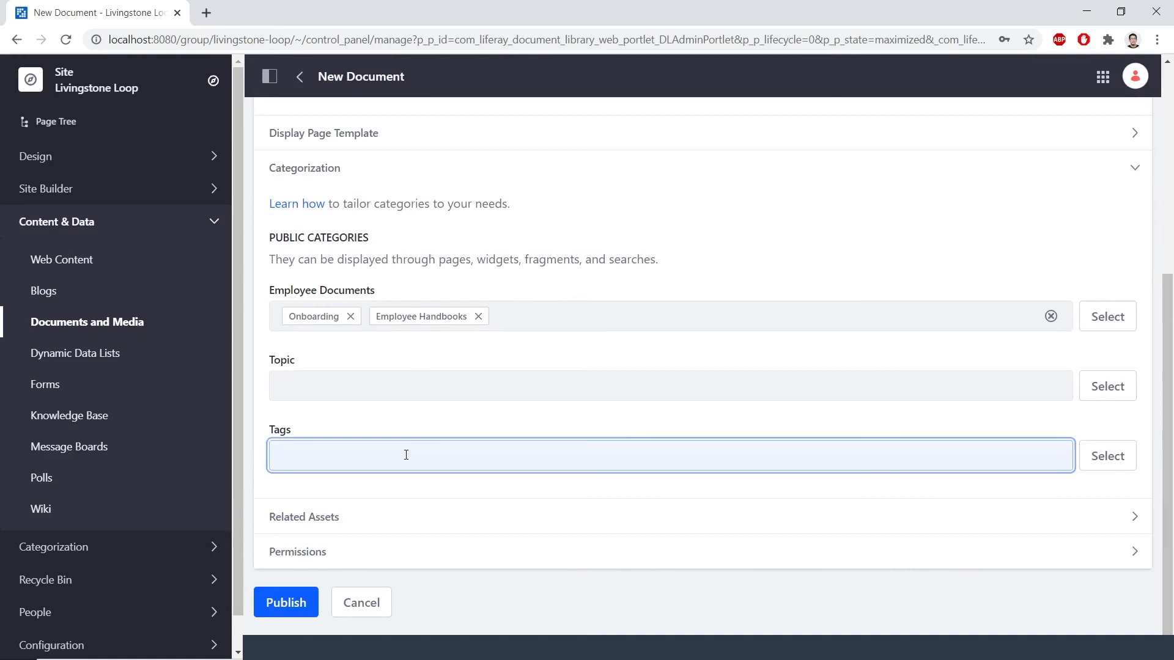
text(Employee)
key(Return)
text(Employe)
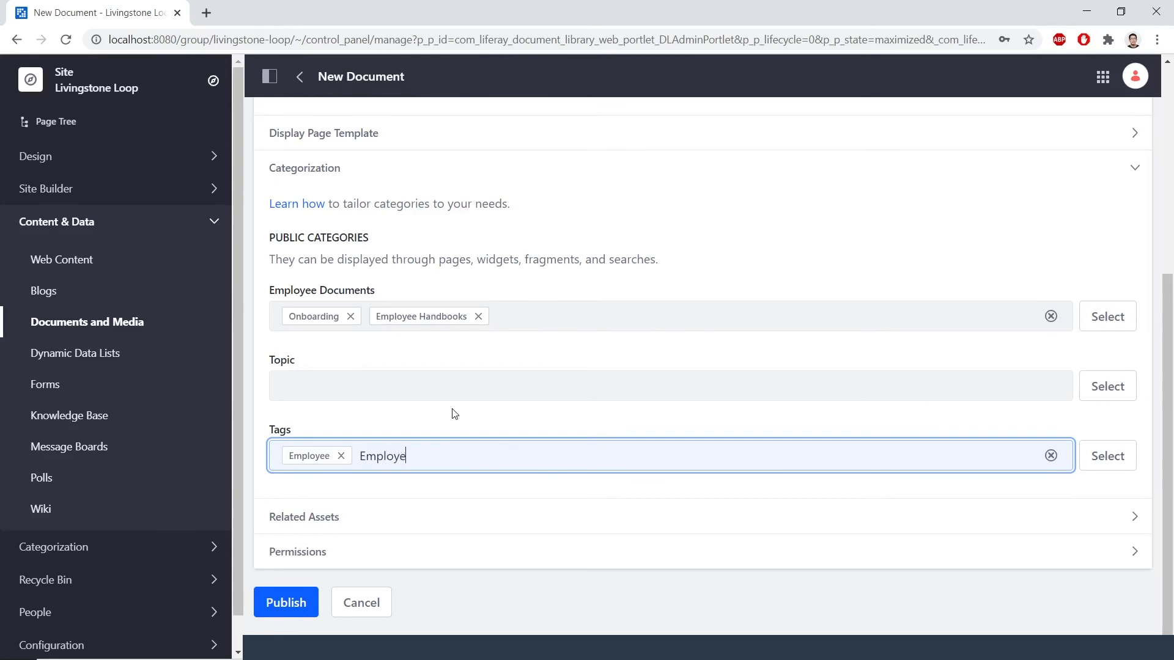
text(e Handbook)
key(Return)
text(HR)
key(Return)
text(Livingstone)
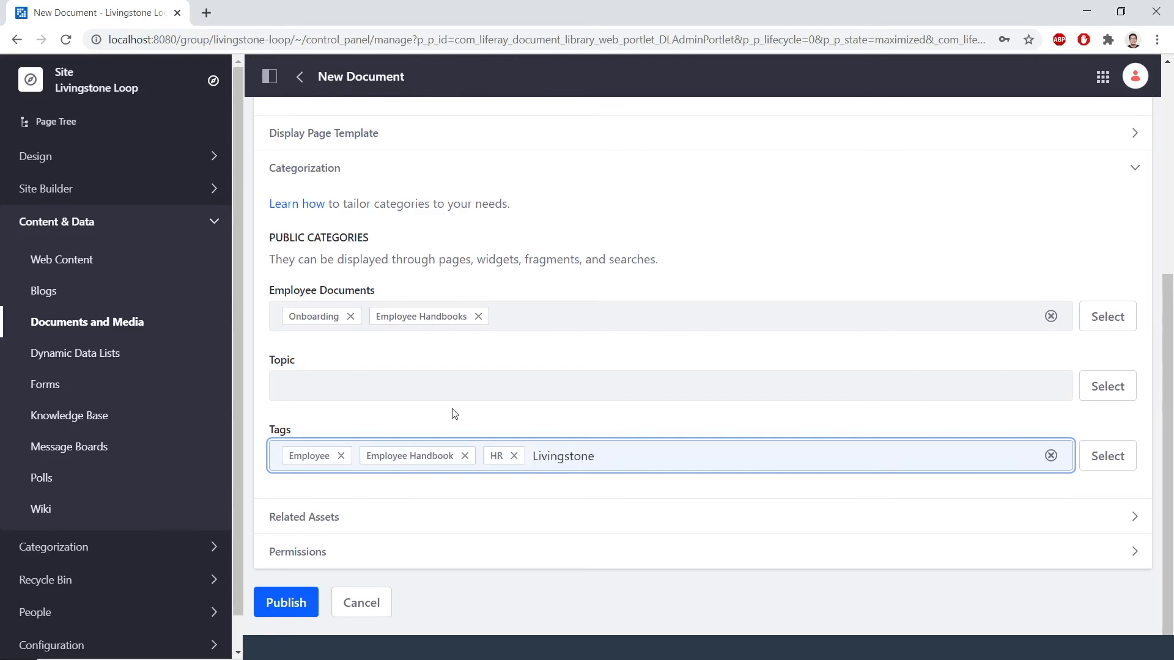
key(Return)
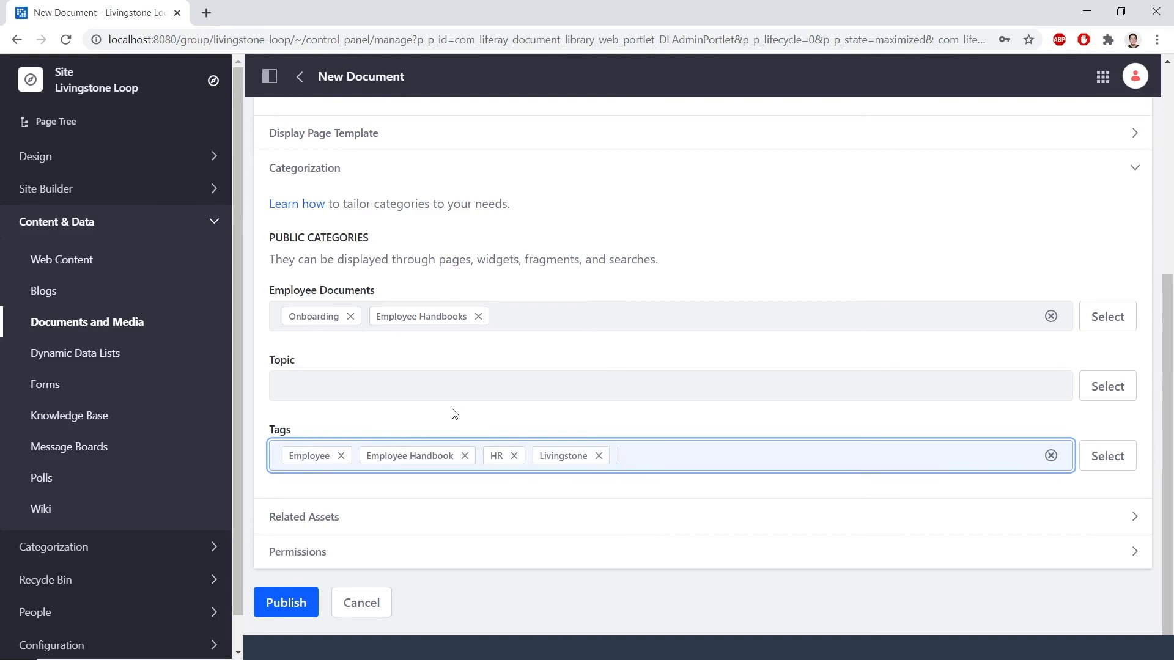
click(287, 604)
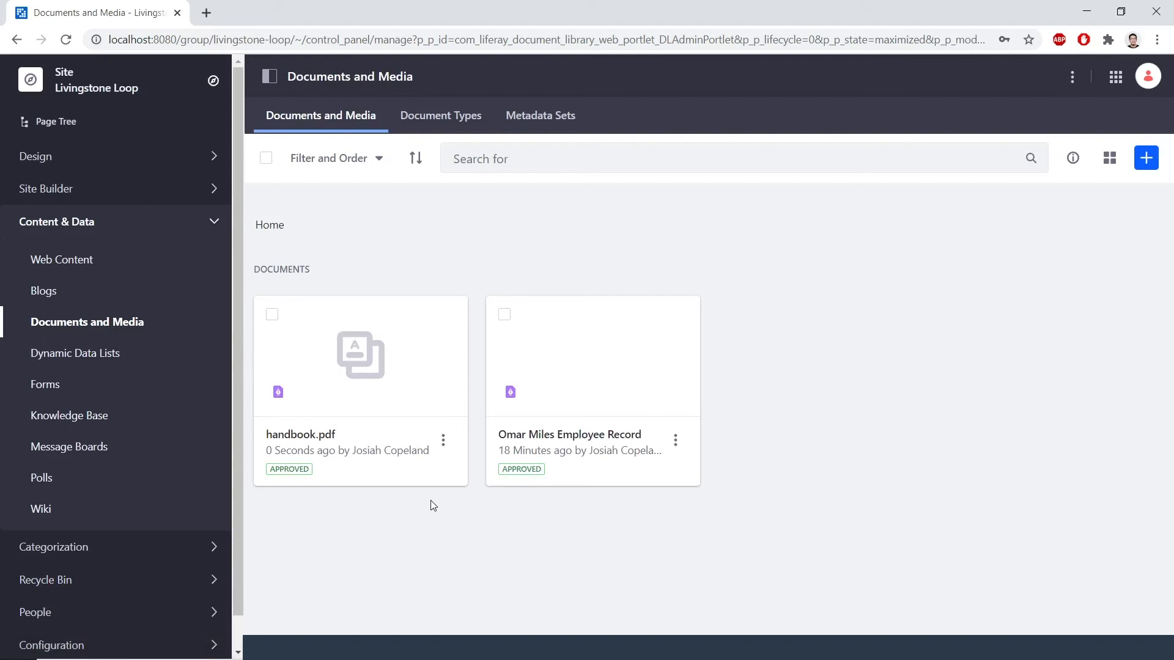
Step: Open the Assets configuration in the Control Panel's System Settings
click(1113, 78)
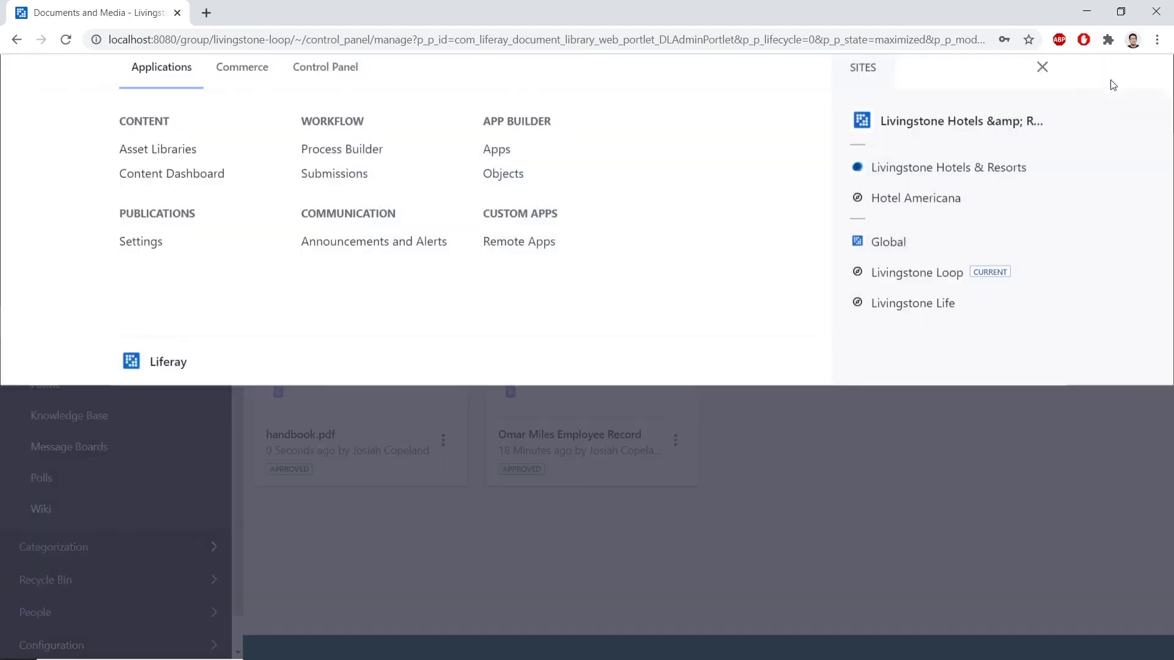
click(341, 80)
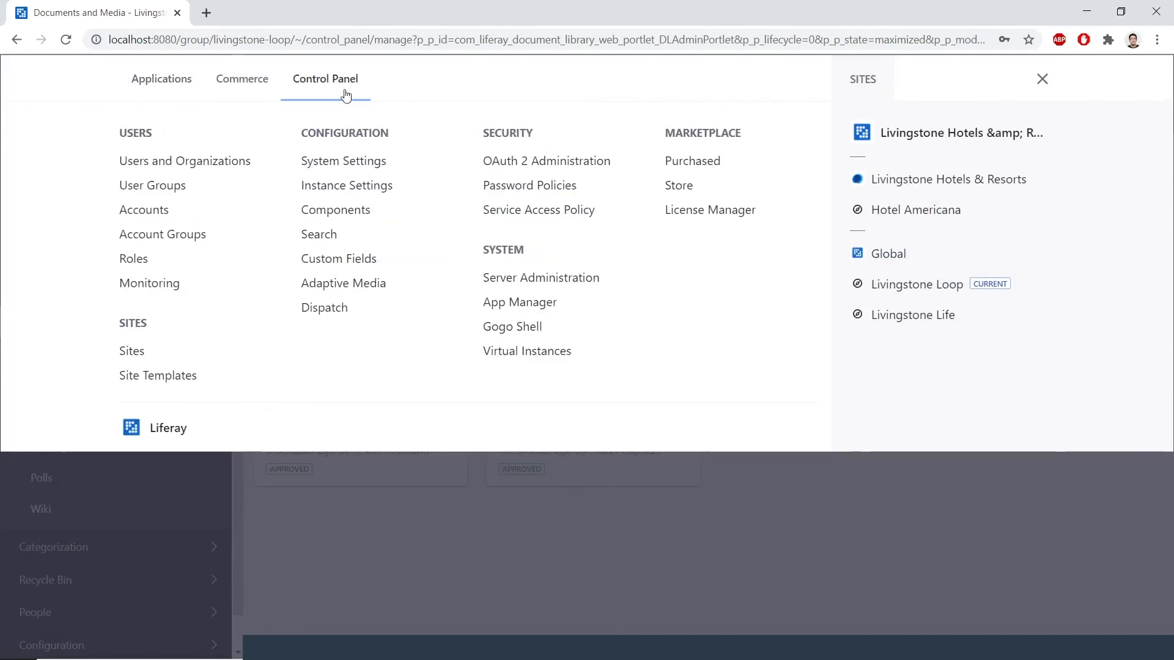
click(352, 163)
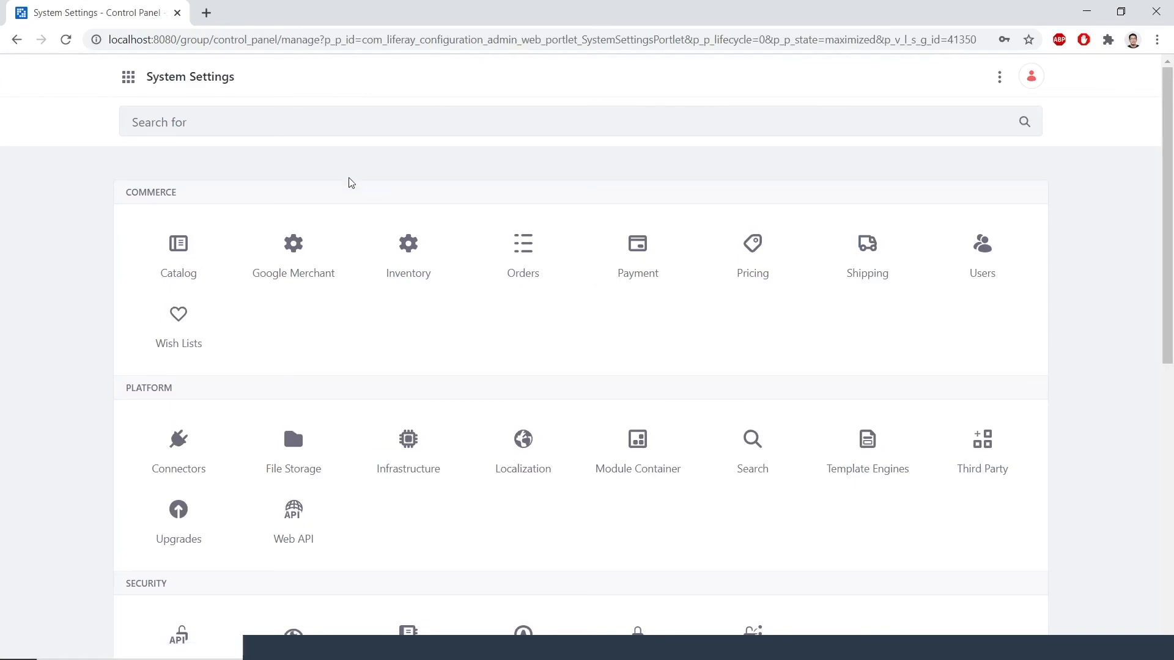
scroll(360, 475, down, 5)
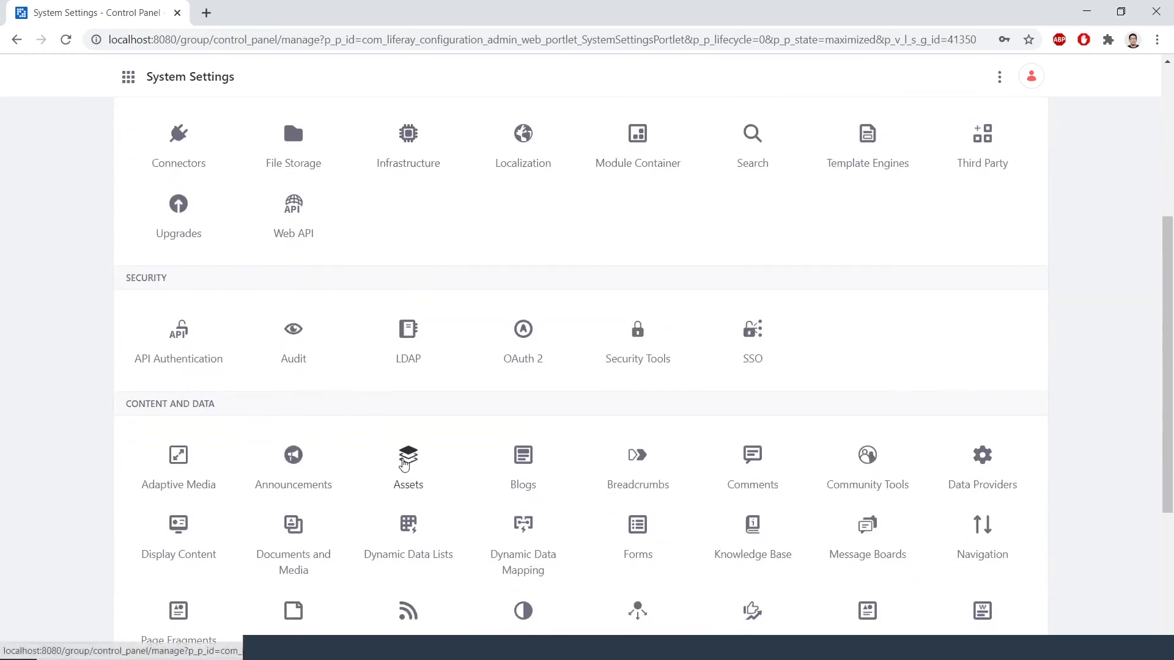
click(408, 465)
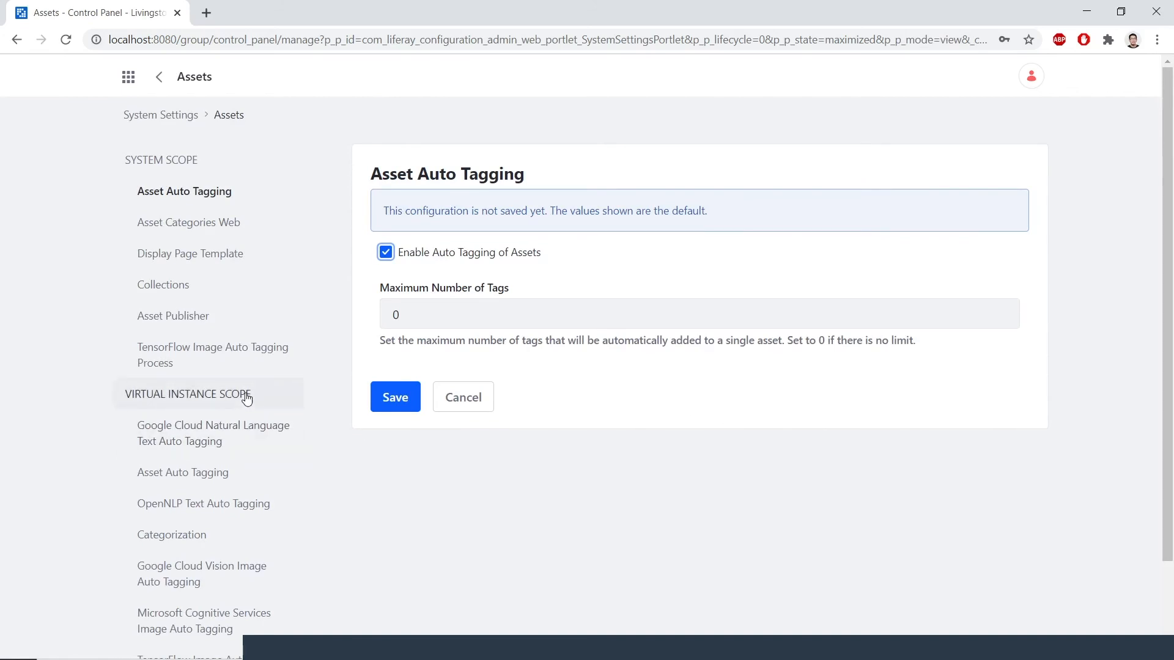
Step: Enable TensorFlow Image Auto Tagging at virtual instance scope with a confidence threshold of 0.5, and save the configuration
scroll(246, 398, down, 2)
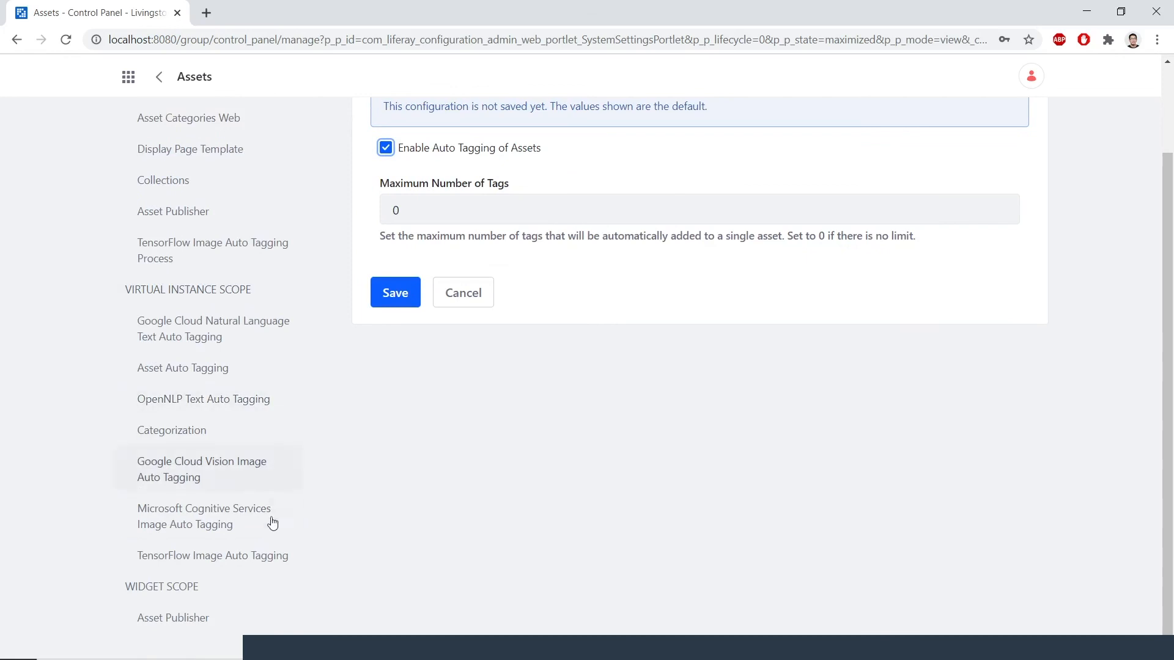
click(274, 562)
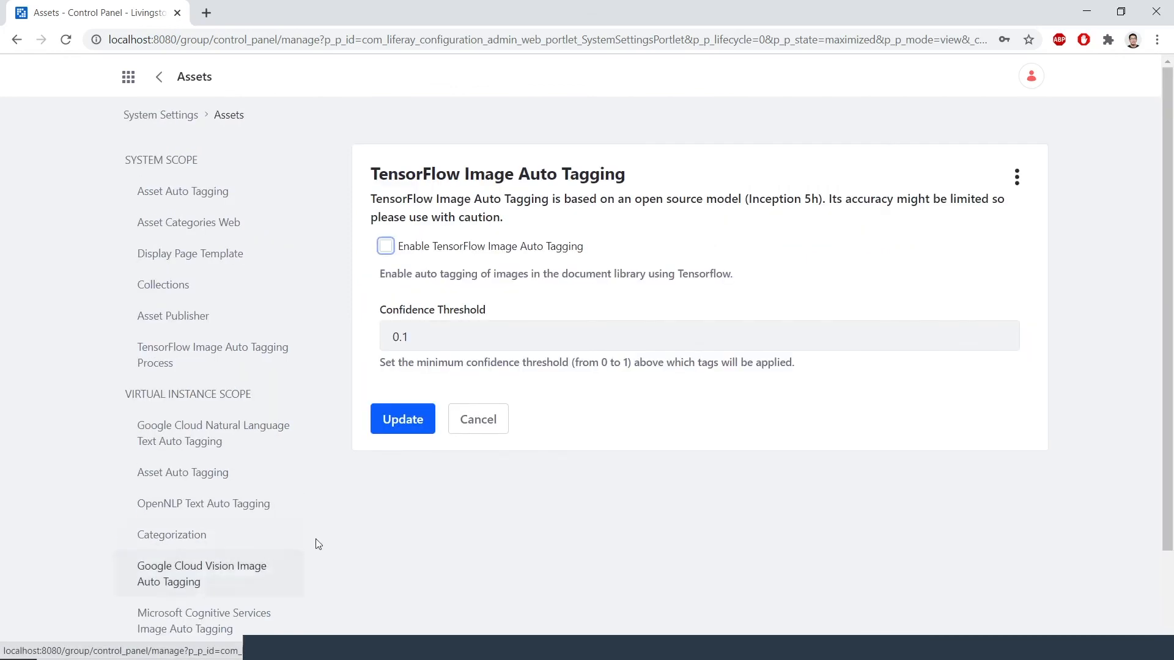
click(386, 249)
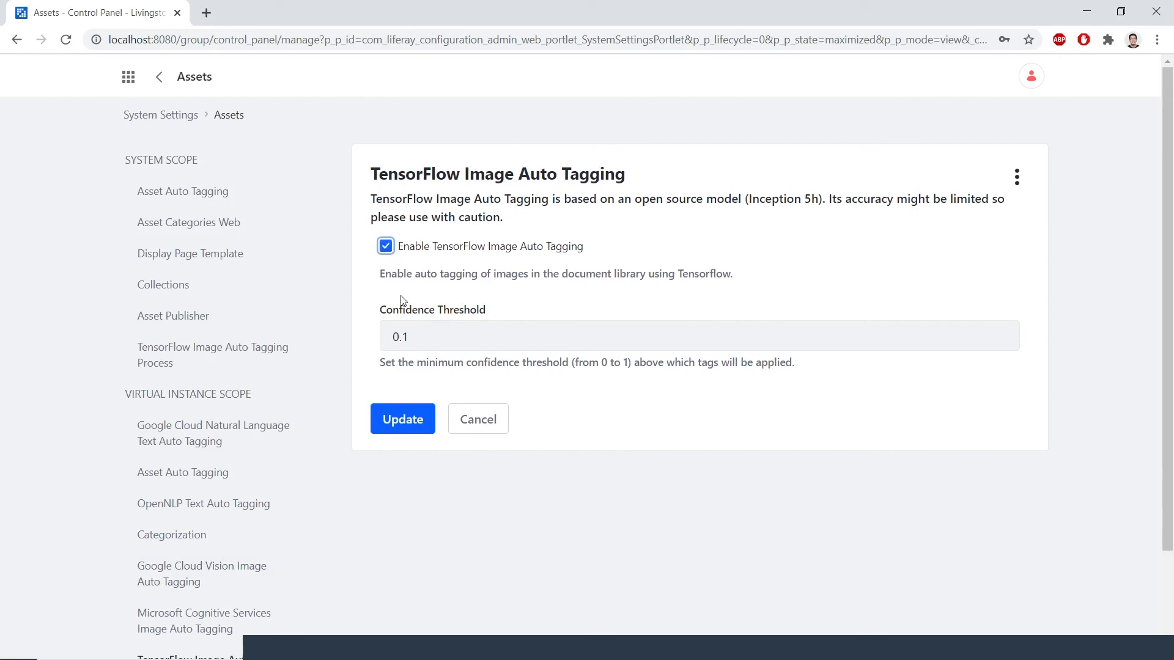
click(416, 337)
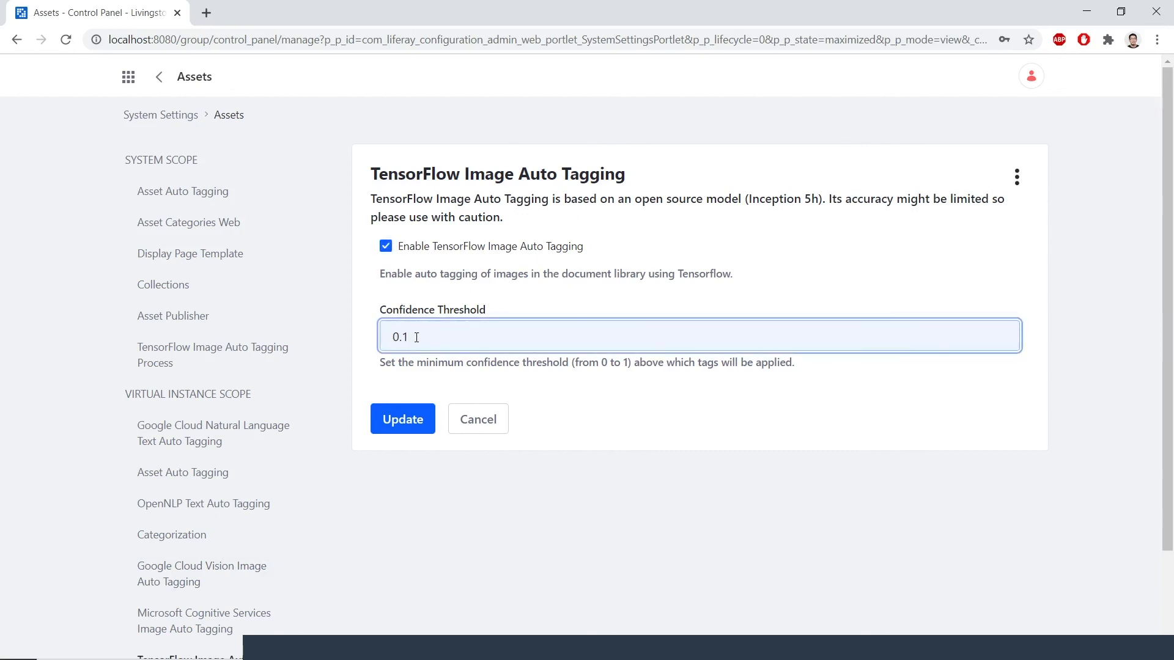
key(BackSpace)
text(5)
click(413, 423)
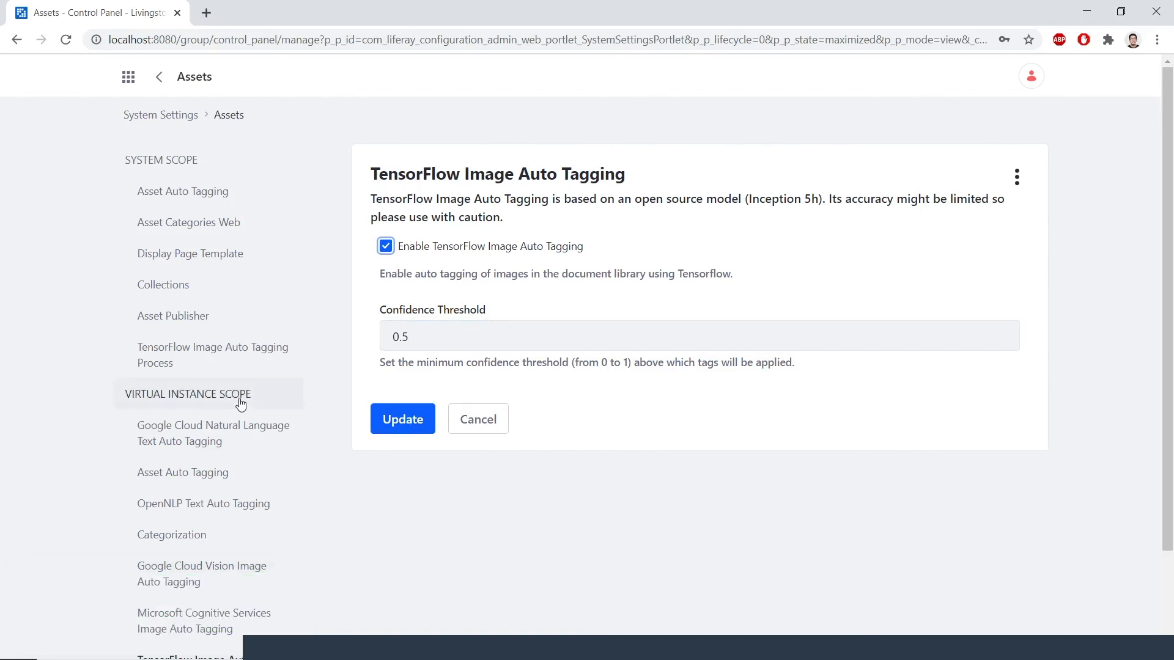
Step: Set the OpenNLP Text Auto Tagging confidence threshold to 0.5 at virtual instance scope and save the configuration
scroll(286, 408, down, 2)
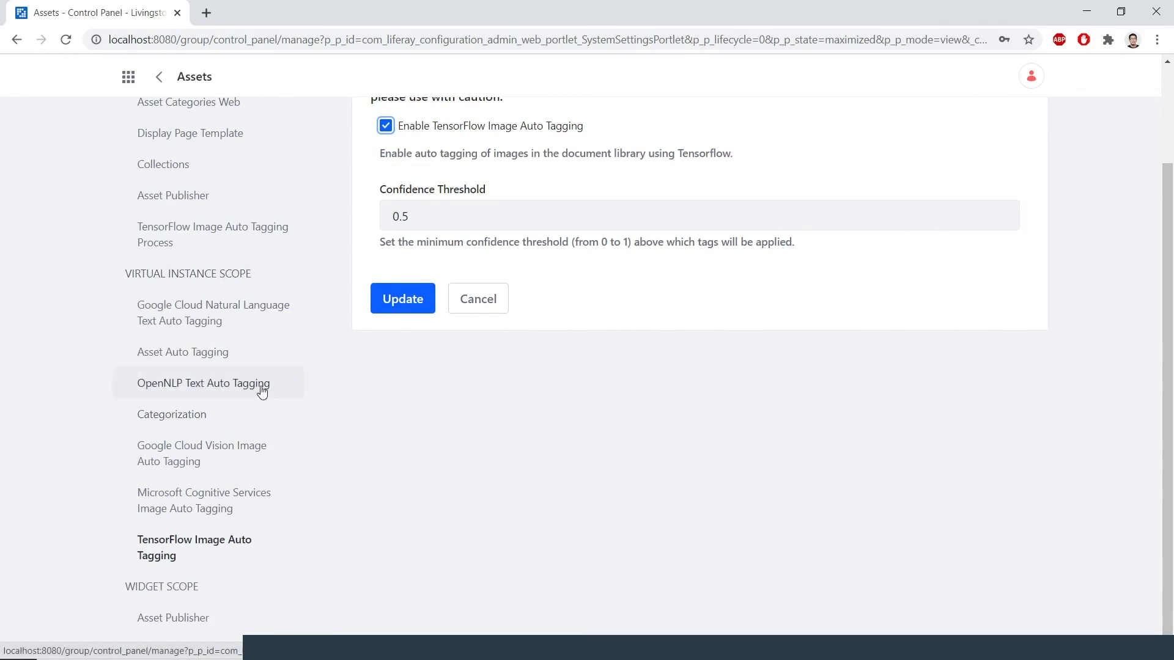
click(261, 392)
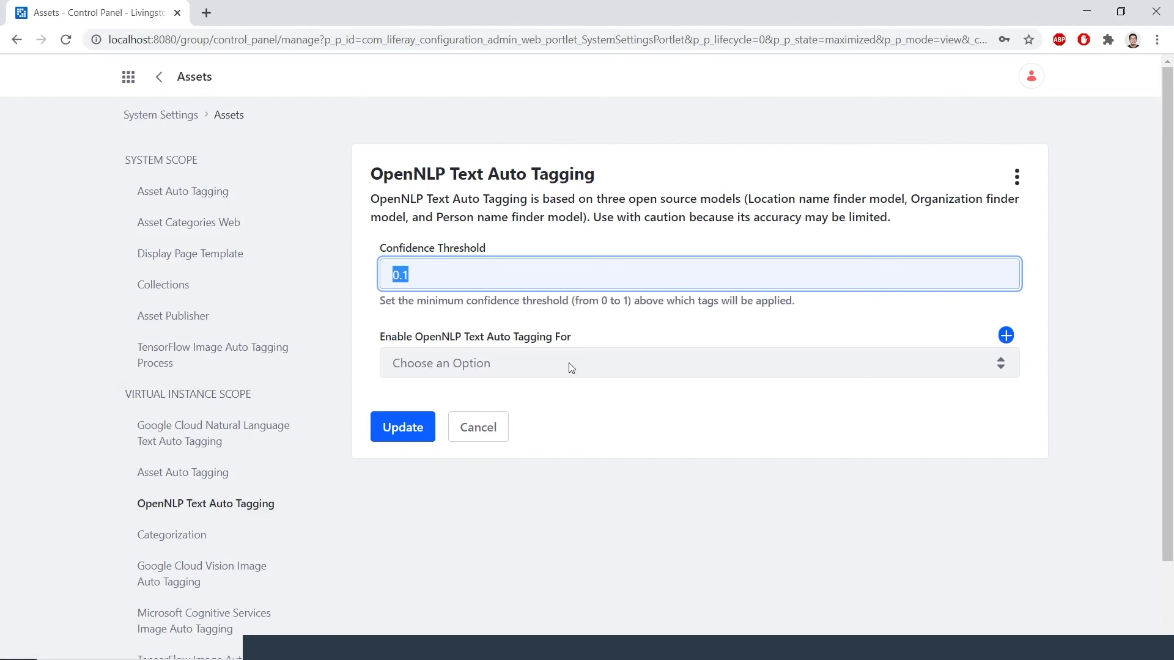
text(0.5)
click(587, 330)
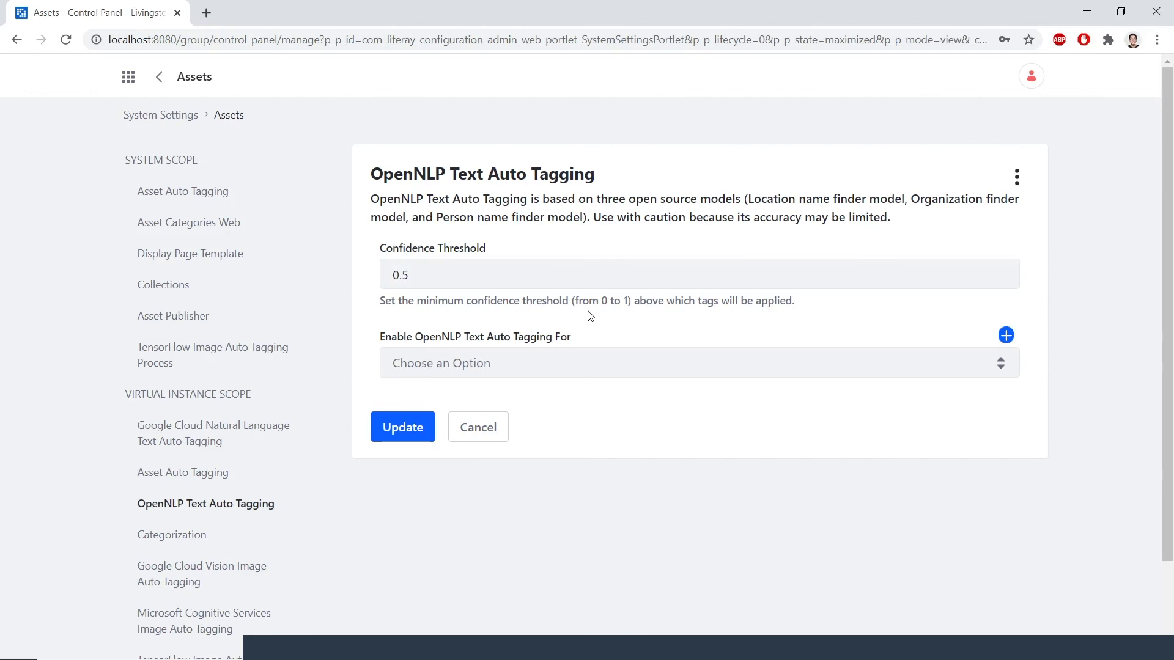
click(399, 424)
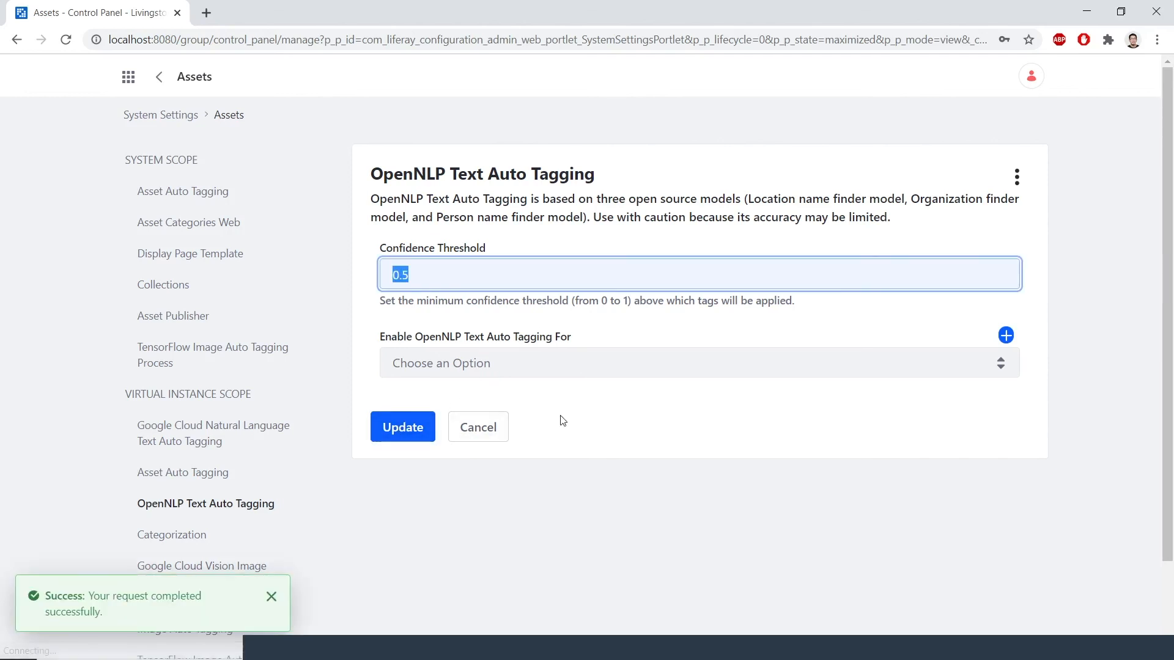